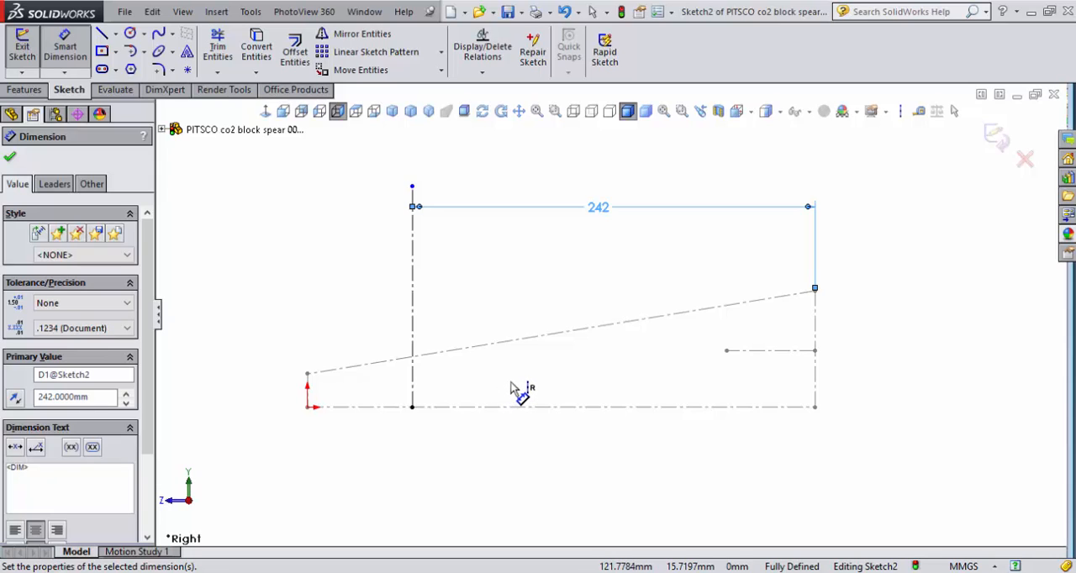
- Sketch two circles level with each other just above the block's base line, about 10 mm diameter near the front and 14 mm near the rear
{"action": "left_click", "coordinate": [141, 34]}
{"action": "left_click", "coordinate": [158, 52]}
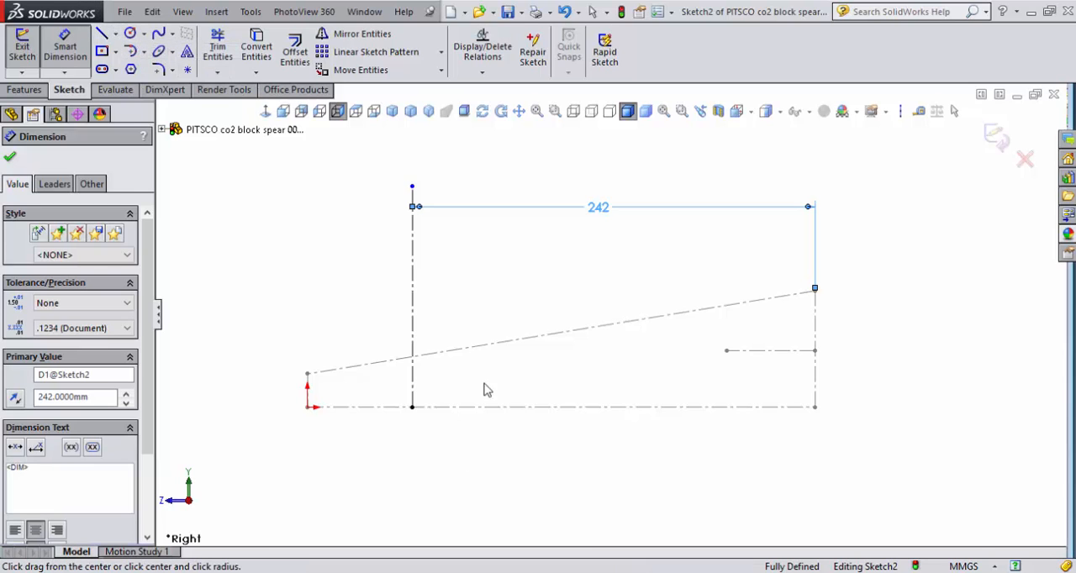
{"action": "left_click", "coordinate": [485, 382]}
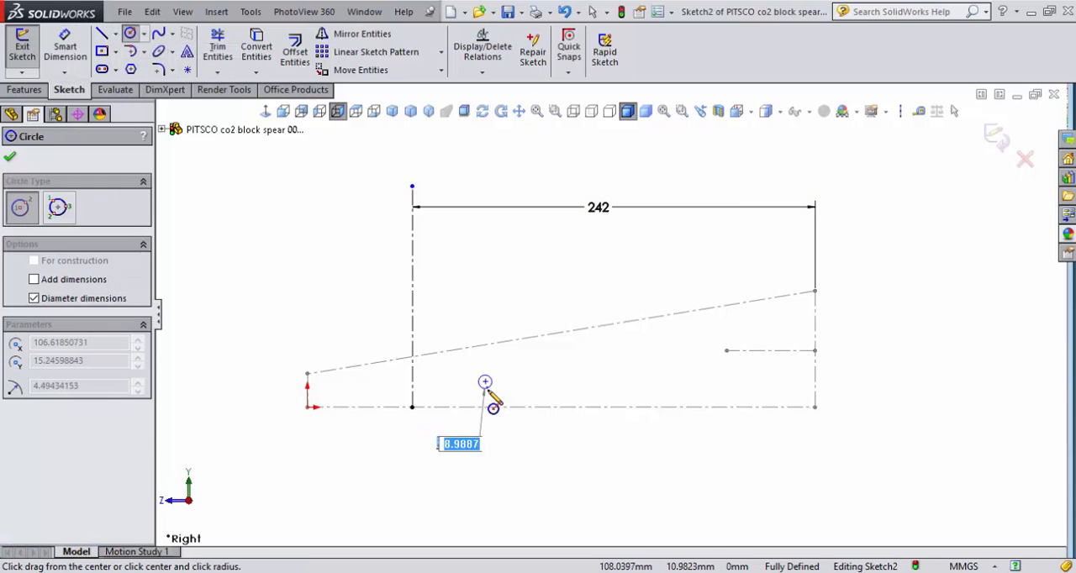
{"action": "left_click", "coordinate": [487, 391]}
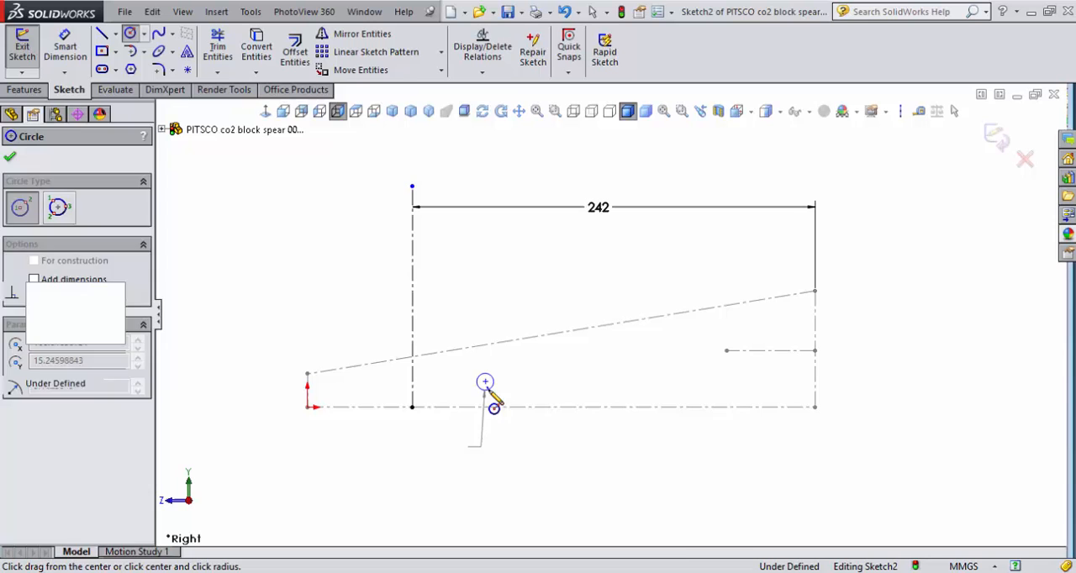
{"action": "left_click", "coordinate": [736, 382]}
{"action": "left_click", "coordinate": [743, 392]}
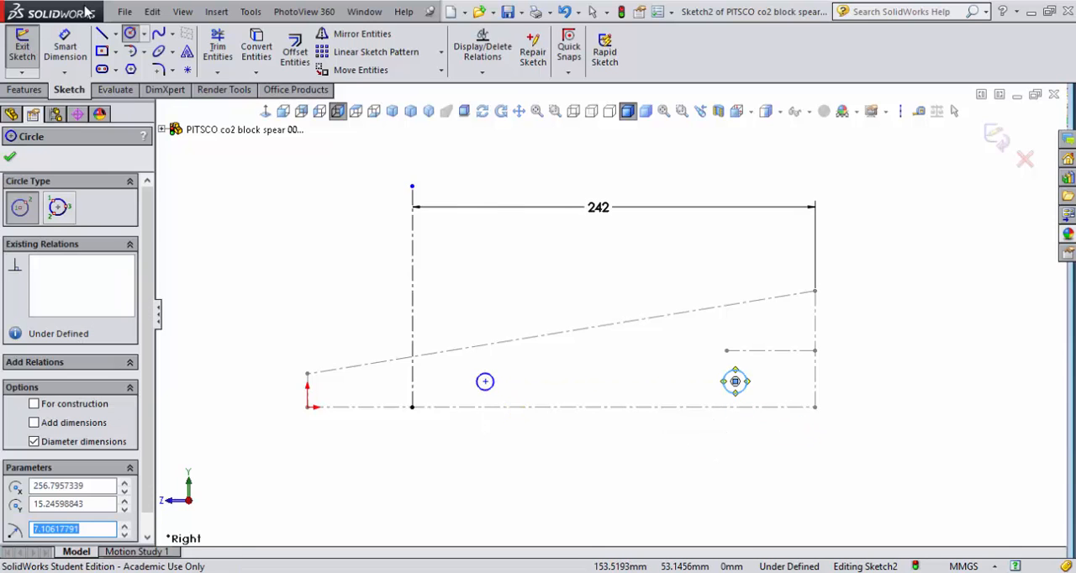
- Dimension the front circle's diameter as 6.35 mm
{"action": "left_click", "coordinate": [65, 46]}
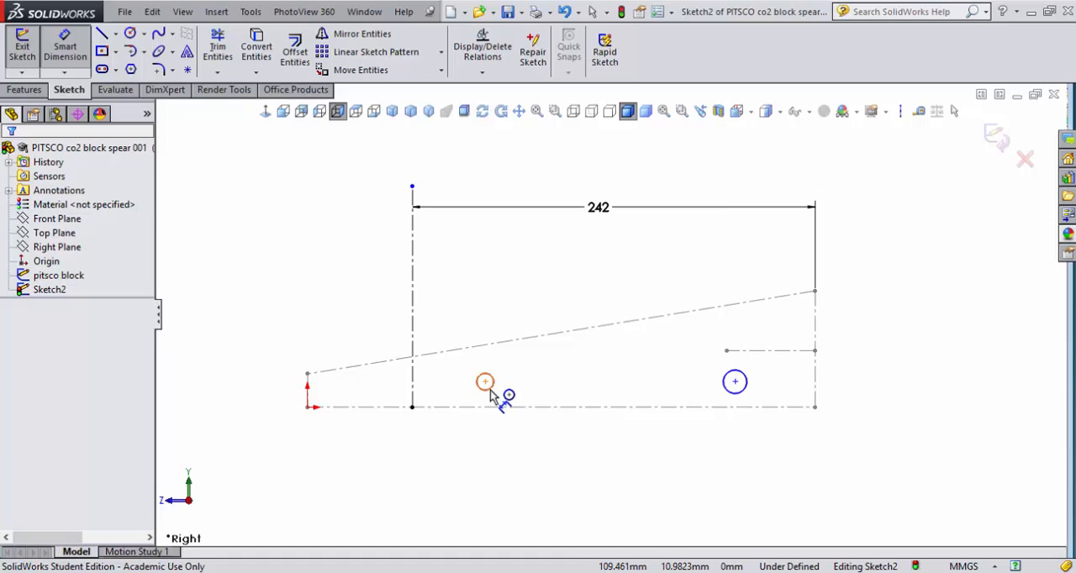
{"action": "left_click", "coordinate": [490, 389]}
{"action": "left_click", "coordinate": [552, 453]}
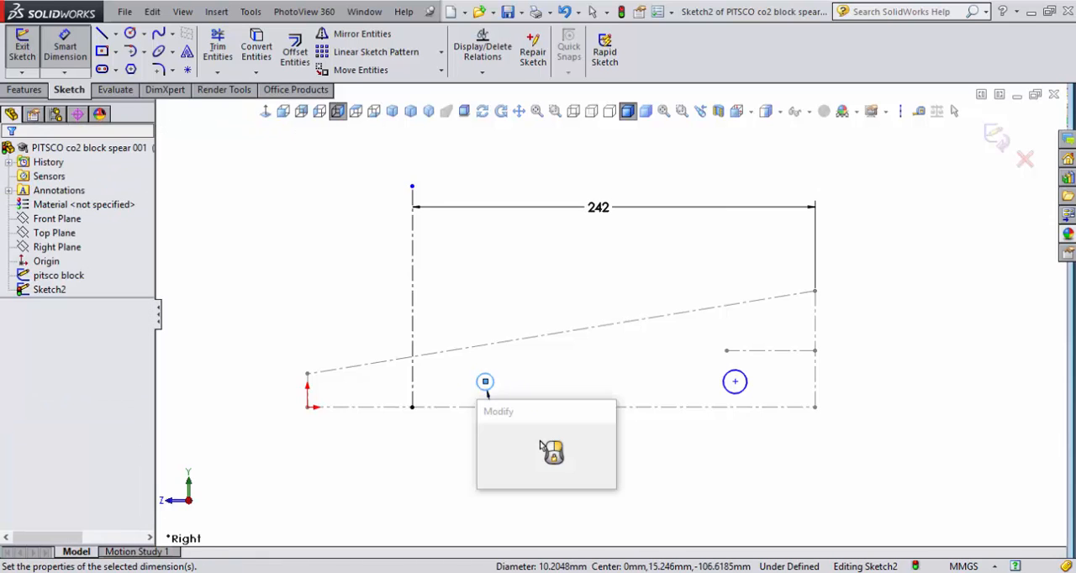
{"action": "type", "text": "6.35"}
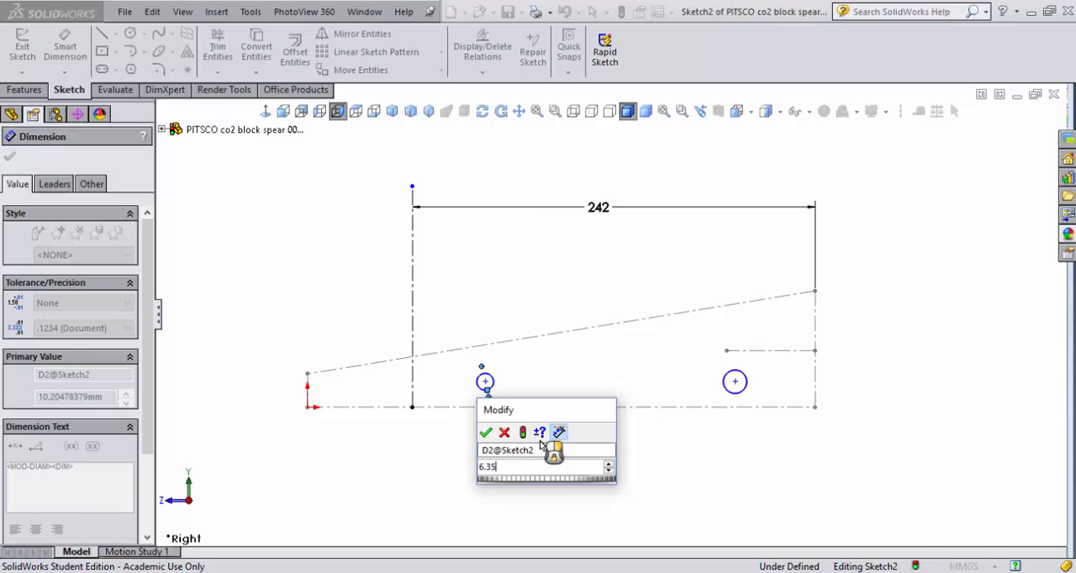
{"action": "key", "text": "Return"}
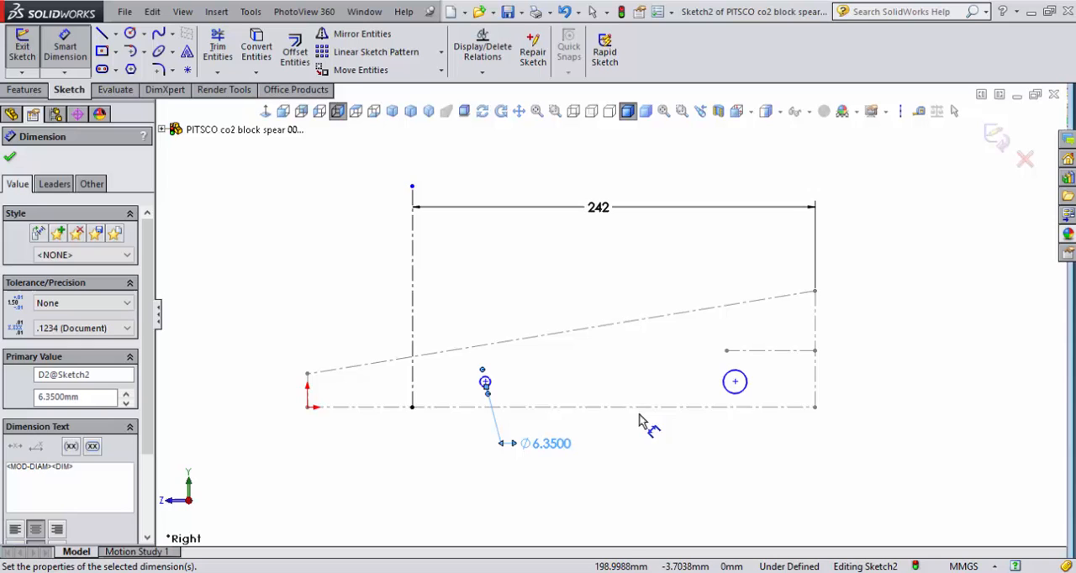
- Dimension the rear circle's diameter as 6.35 mm
{"action": "left_click", "coordinate": [748, 387]}
{"action": "left_click", "coordinate": [761, 424]}
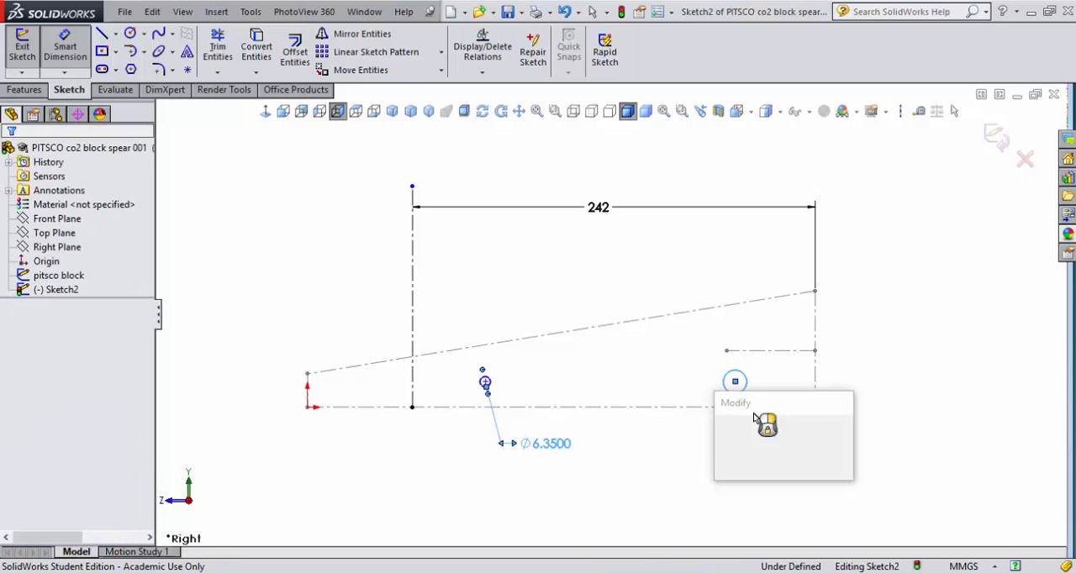
{"action": "type", "text": "6.35"}
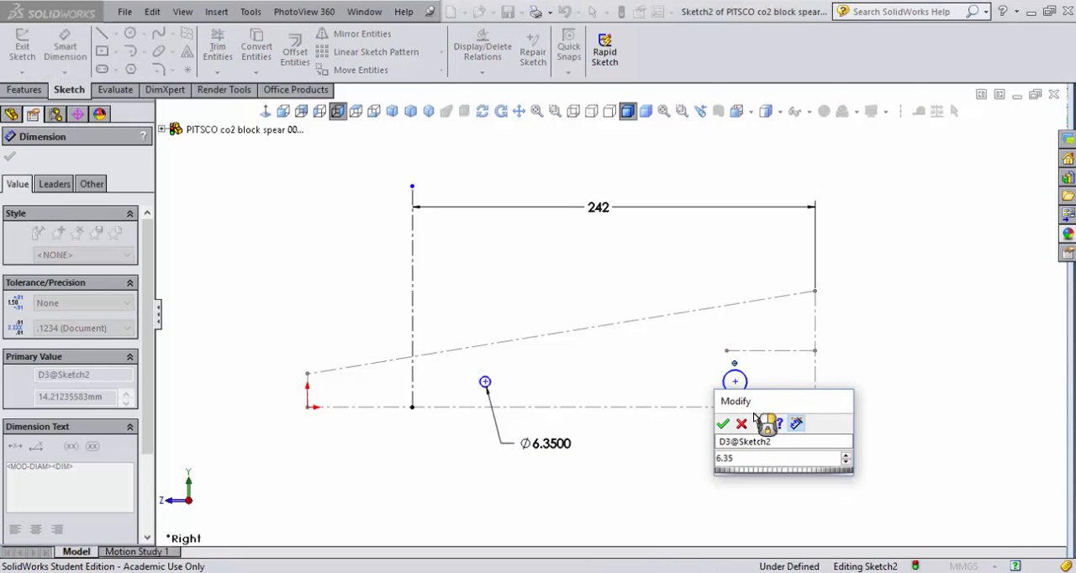
{"action": "key", "text": "Return"}
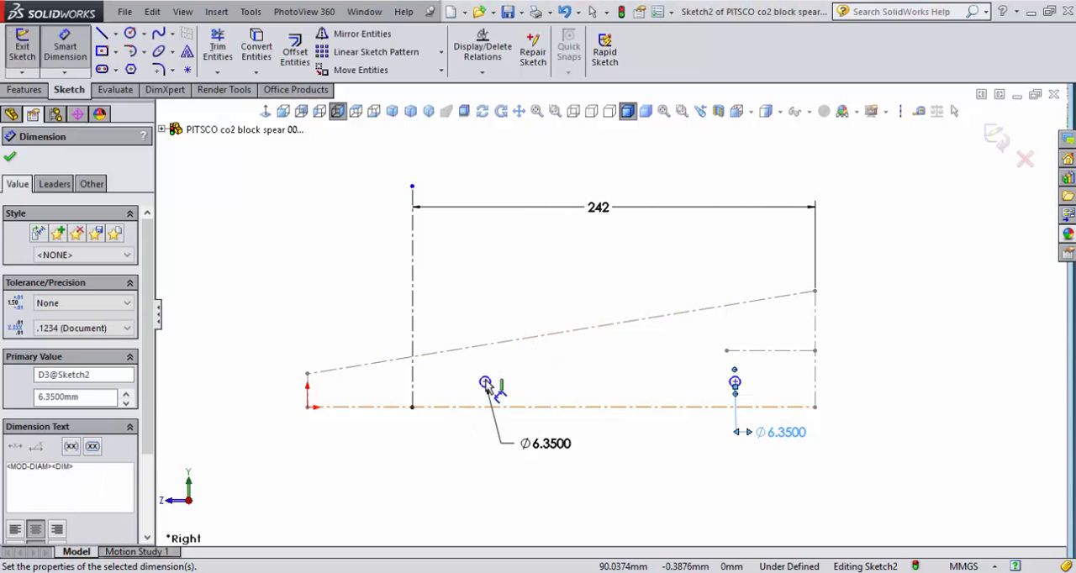
- Switch to the TSA guide PDF in Adobe Acrobat, examine the dragster body, axle hole and wheel size limits, and return to SolidWorks
{"action": "scroll", "coordinate": [488, 379], "scroll_direction": "down", "scroll_amount": 5}
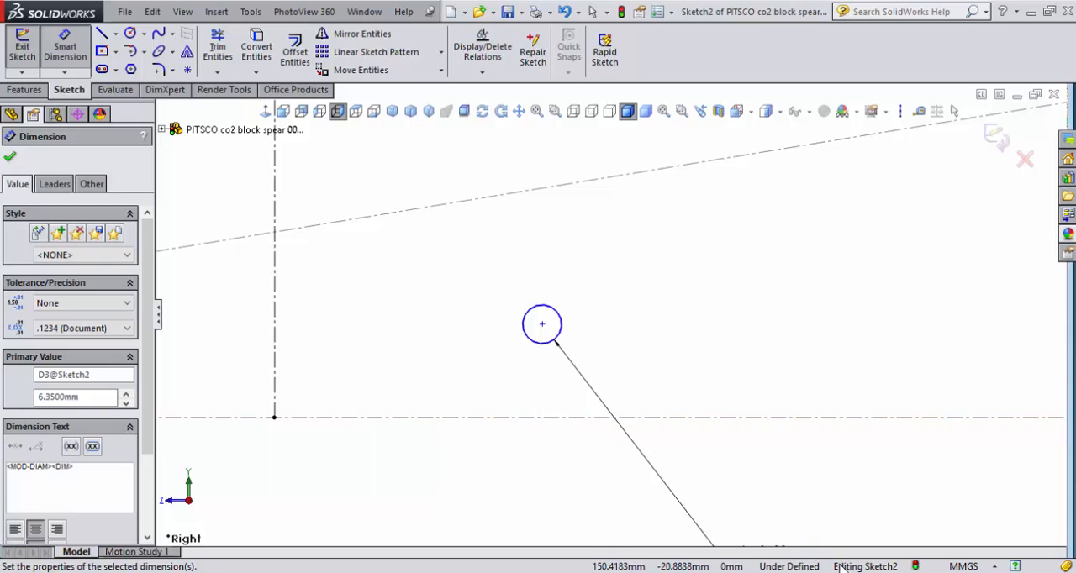
{"action": "left_click", "coordinate": [772, 572]}
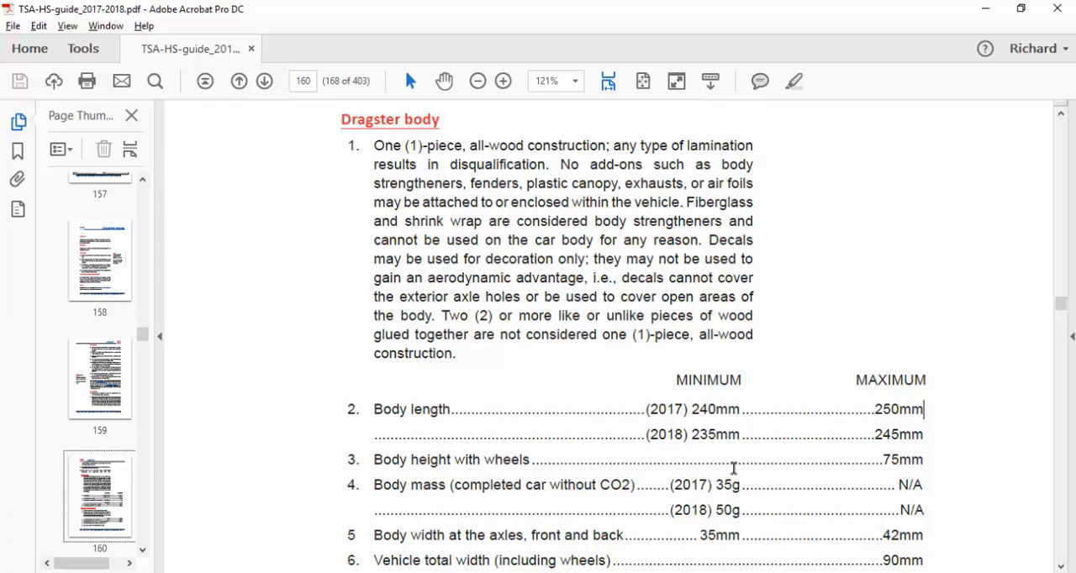
{"action": "scroll", "coordinate": [721, 438], "scroll_direction": "down", "scroll_amount": 3}
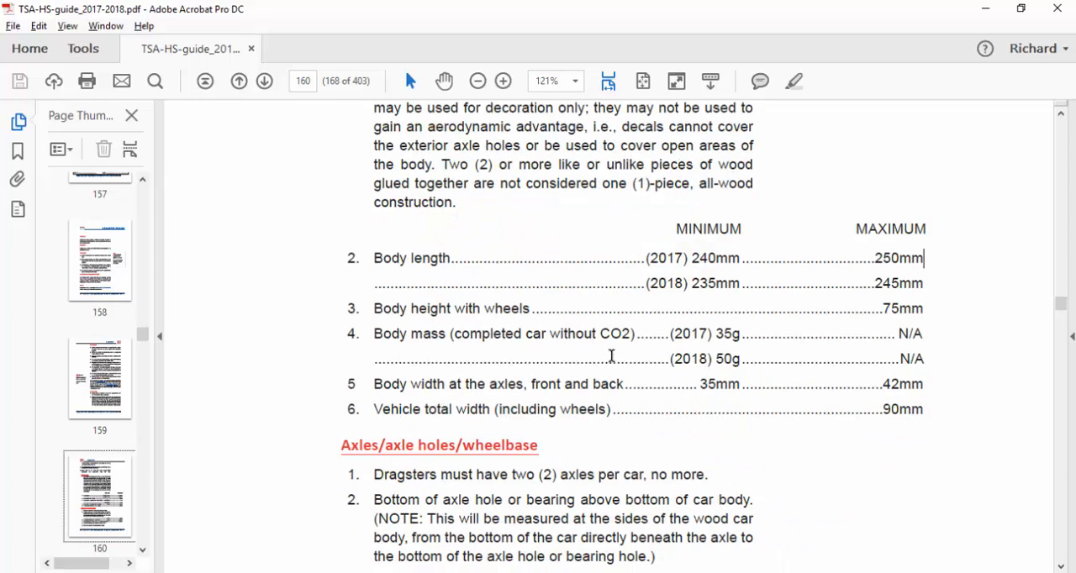
{"action": "scroll", "coordinate": [599, 338], "scroll_direction": "down", "scroll_amount": 3}
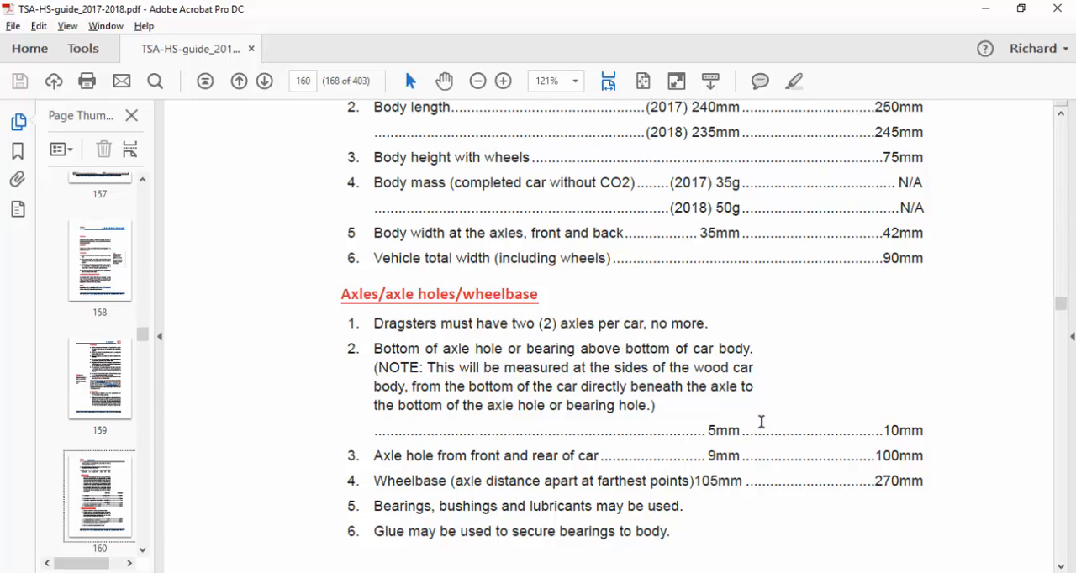
{"action": "scroll", "coordinate": [767, 378], "scroll_direction": "down", "scroll_amount": 10}
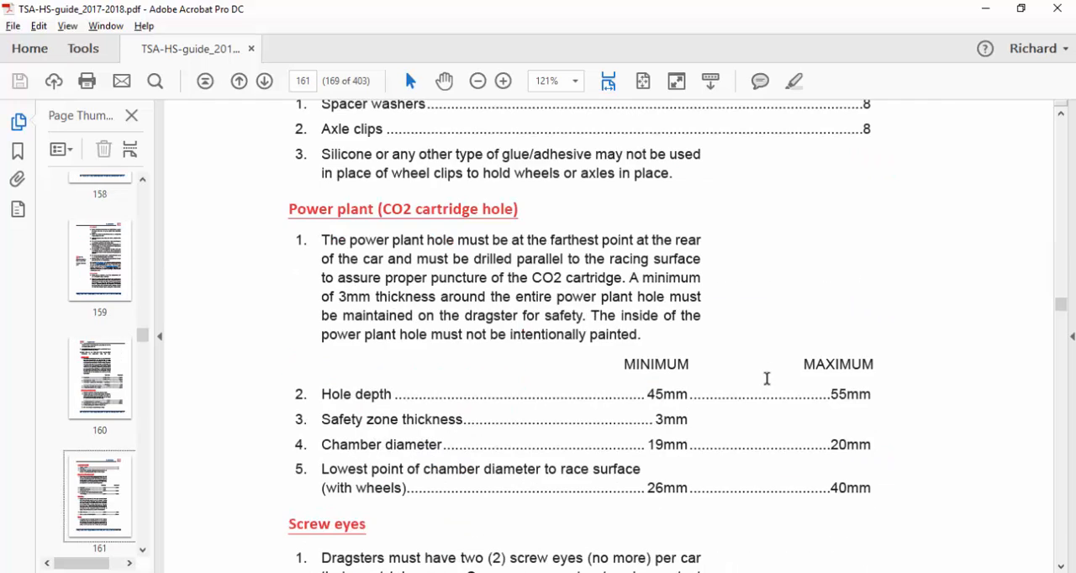
{"action": "scroll", "coordinate": [766, 378], "scroll_direction": "down", "scroll_amount": 15}
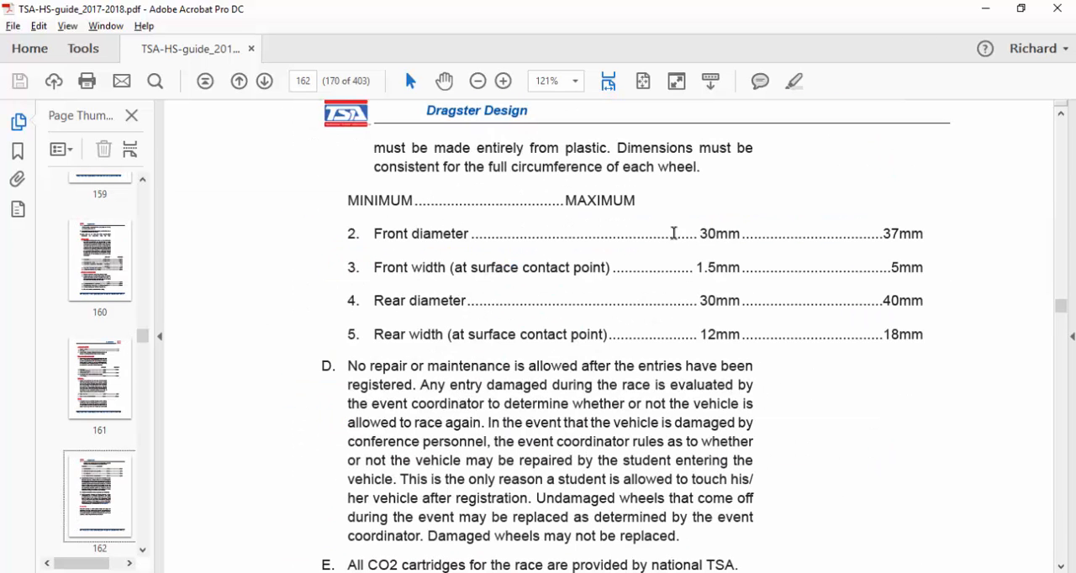
{"action": "scroll", "coordinate": [710, 222], "scroll_direction": "up", "scroll_amount": 20}
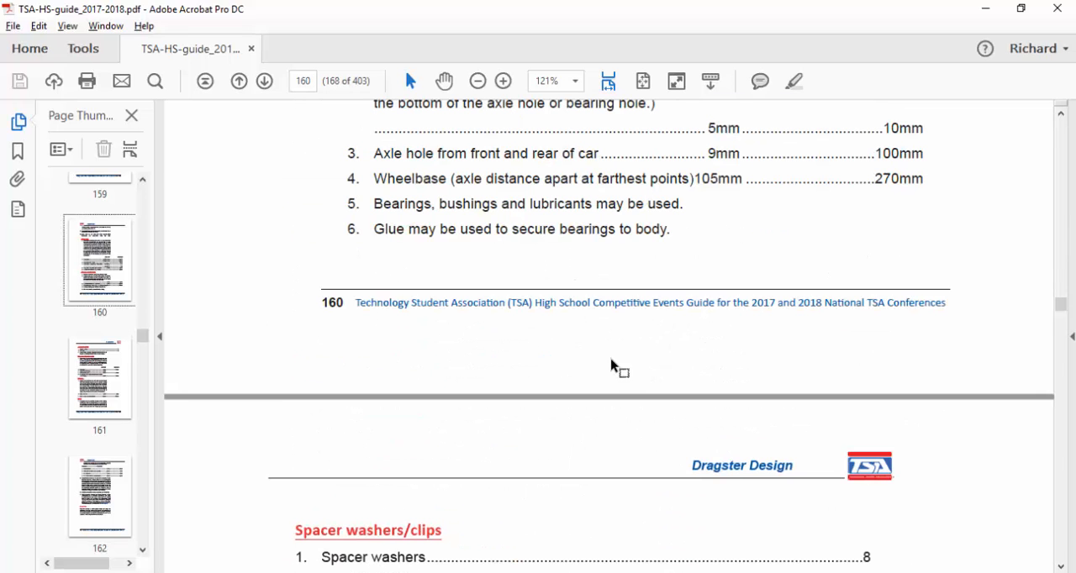
{"action": "key", "text": "alt+Tab"}
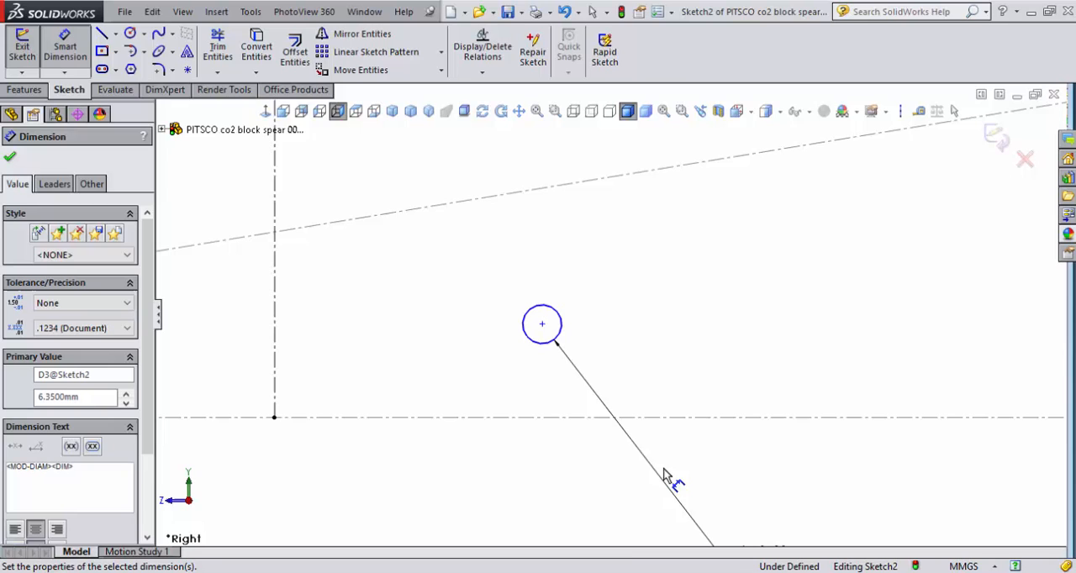
- Place a sketch point at the lowest spot of the front circle and dimension it 7.5 mm above the block's base line
{"action": "left_click", "coordinate": [188, 71]}
{"action": "left_click", "coordinate": [544, 345]}
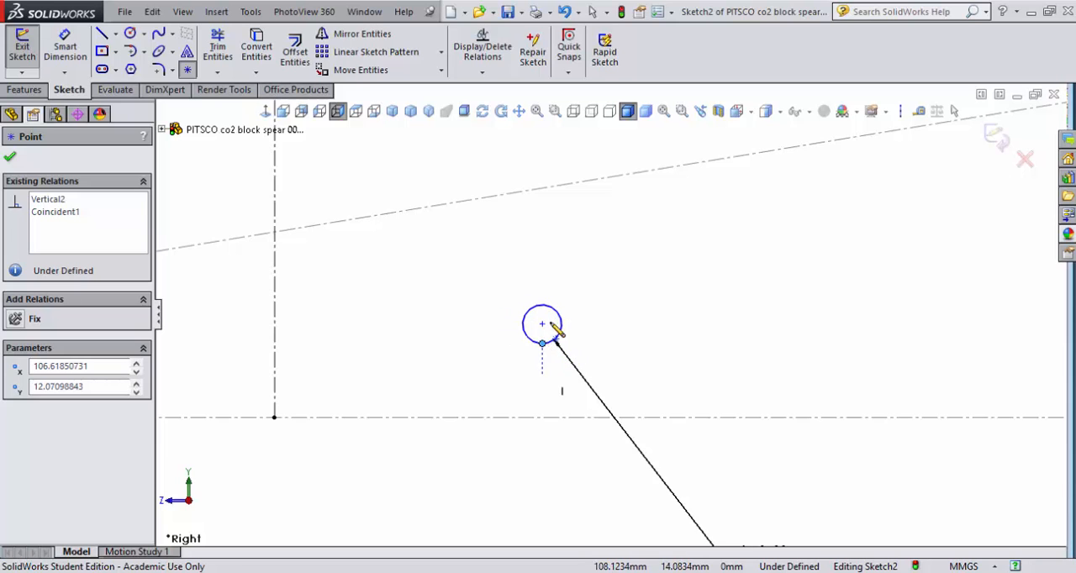
{"action": "left_click", "coordinate": [65, 46]}
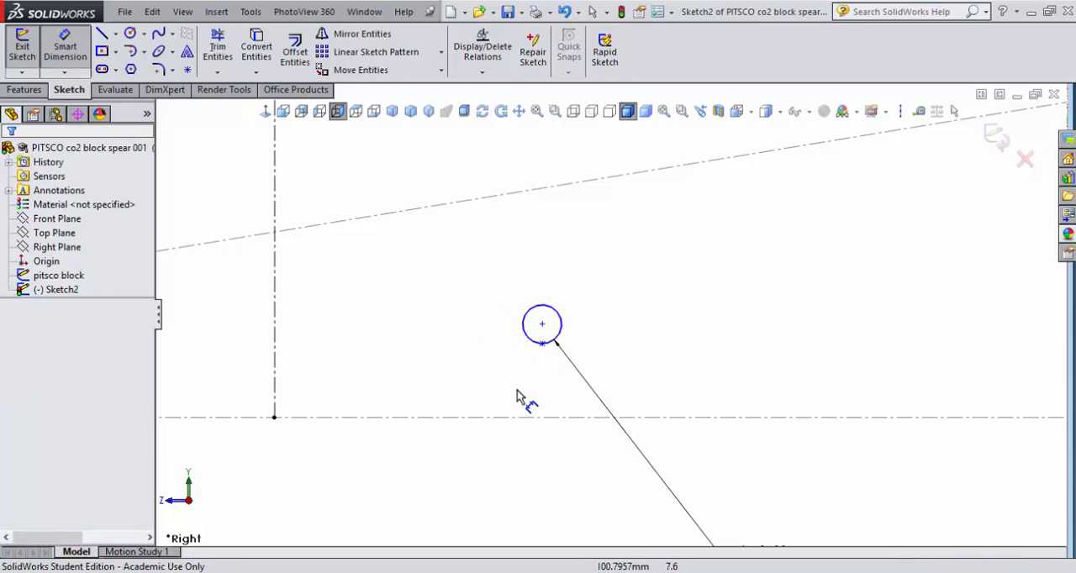
{"action": "left_click", "coordinate": [542, 343]}
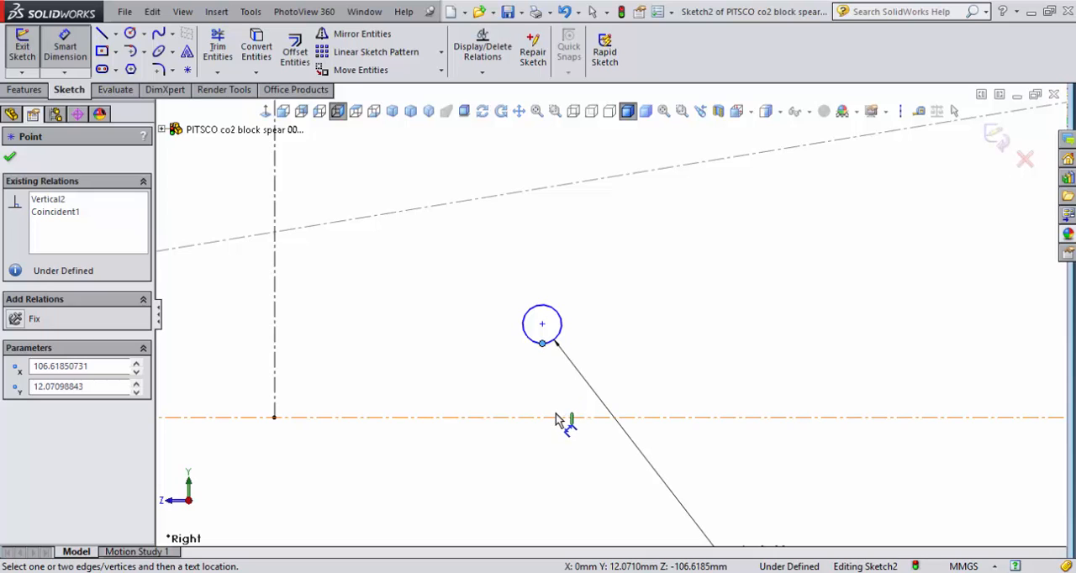
{"action": "left_click", "coordinate": [555, 418]}
{"action": "left_click", "coordinate": [643, 385]}
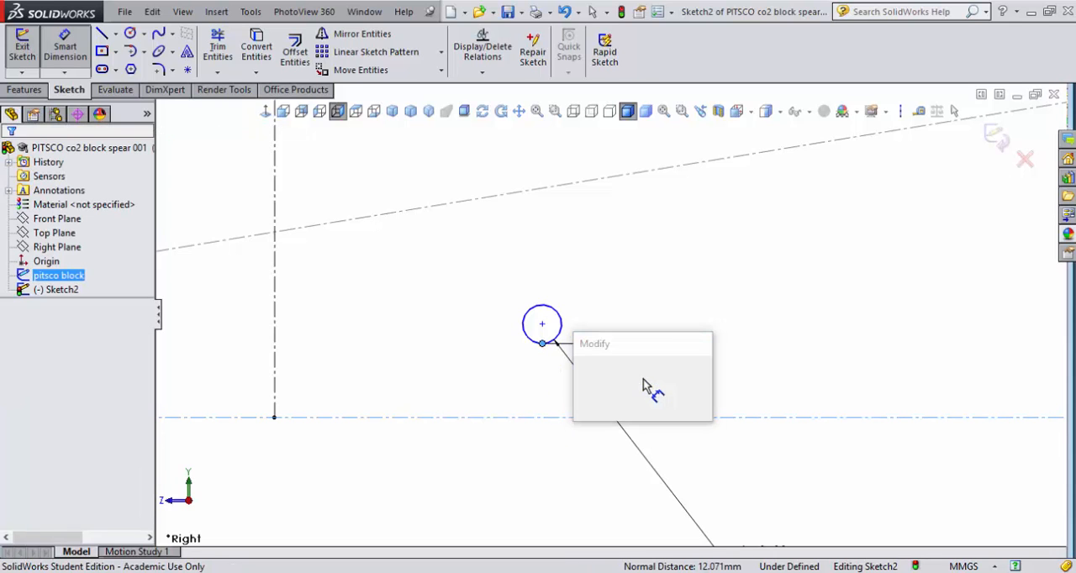
{"action": "type", "text": "7.5"}
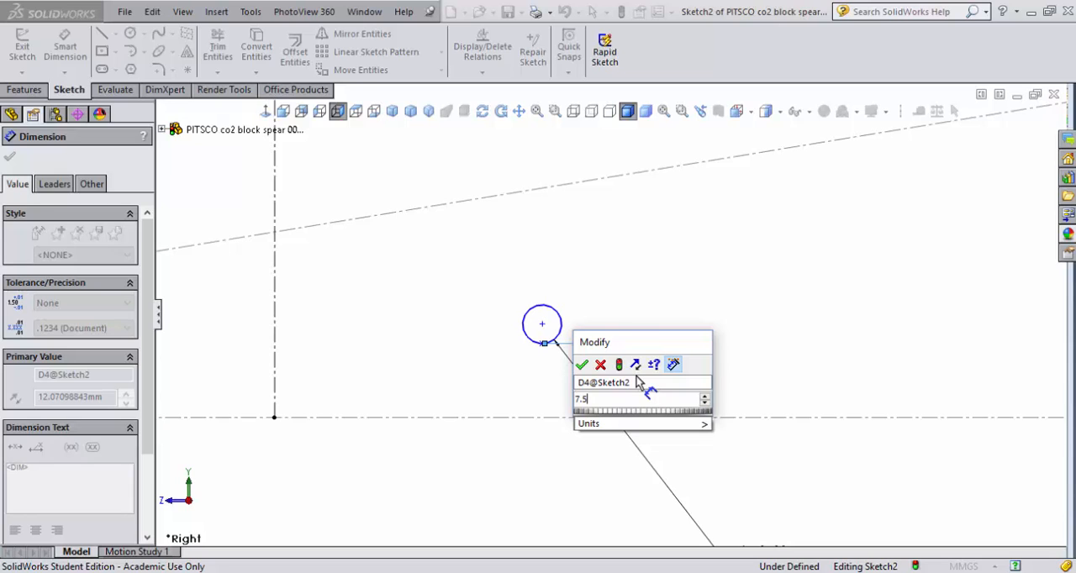
{"action": "key", "text": "Return"}
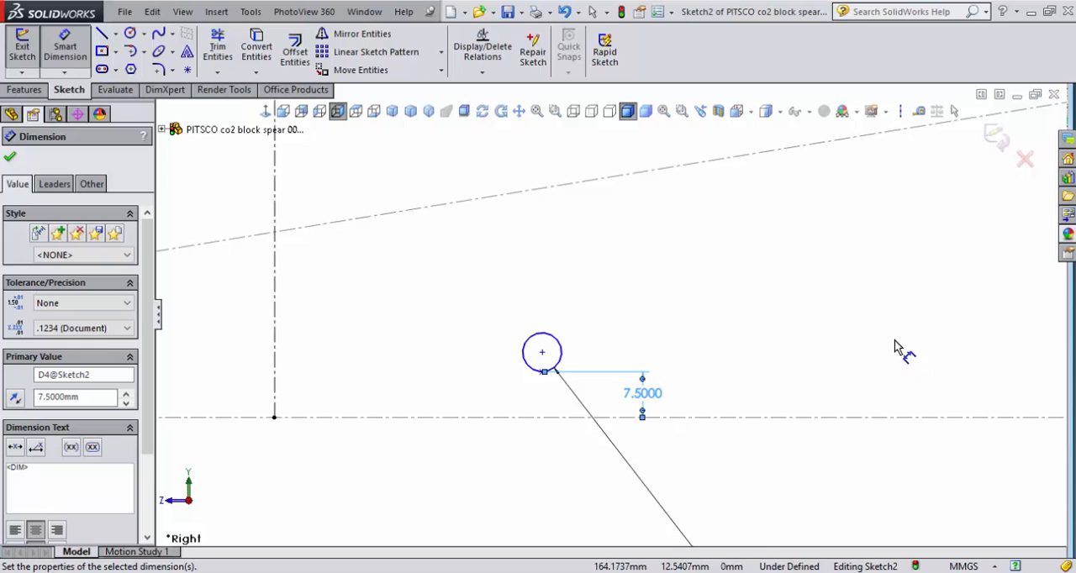
- Place a sketch point at the lowest spot of the rear circle and dimension it 7.5 mm above the block's base line
{"action": "key", "text": "f"}
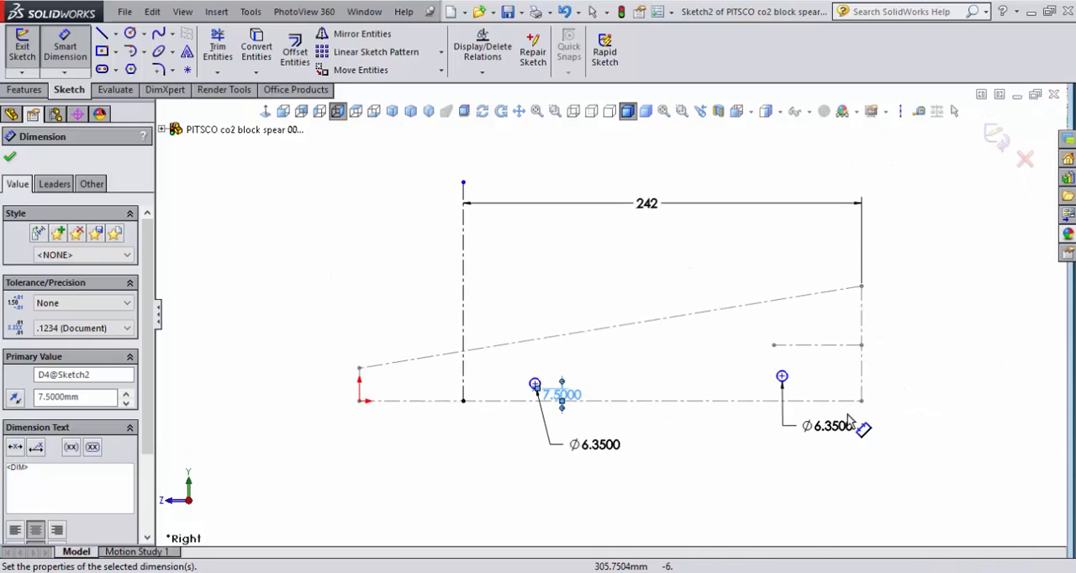
{"action": "scroll", "coordinate": [790, 387], "scroll_direction": "down", "scroll_amount": 4}
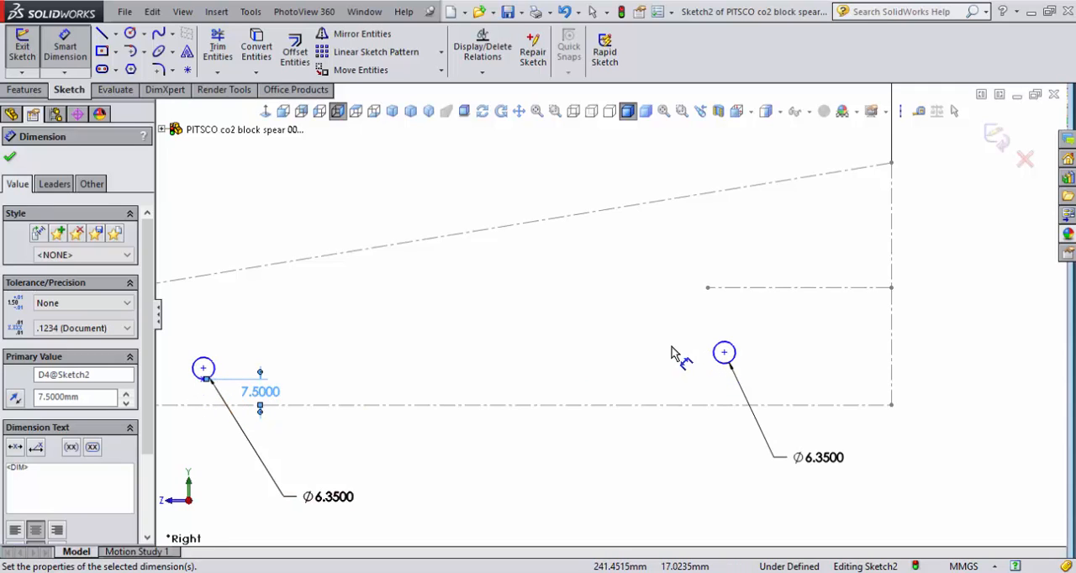
{"action": "left_click", "coordinate": [187, 69]}
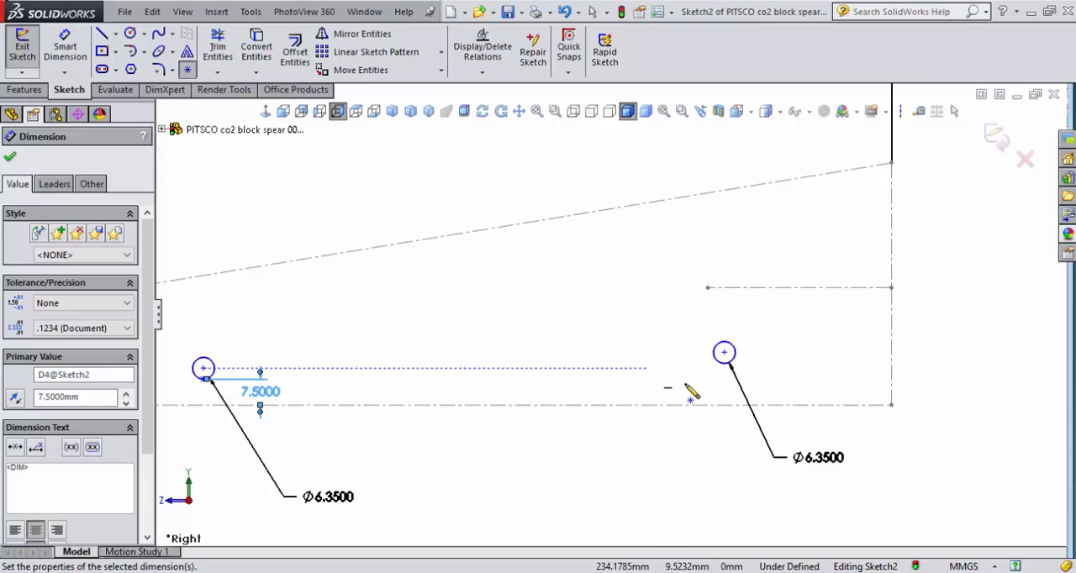
{"action": "left_click", "coordinate": [723, 352]}
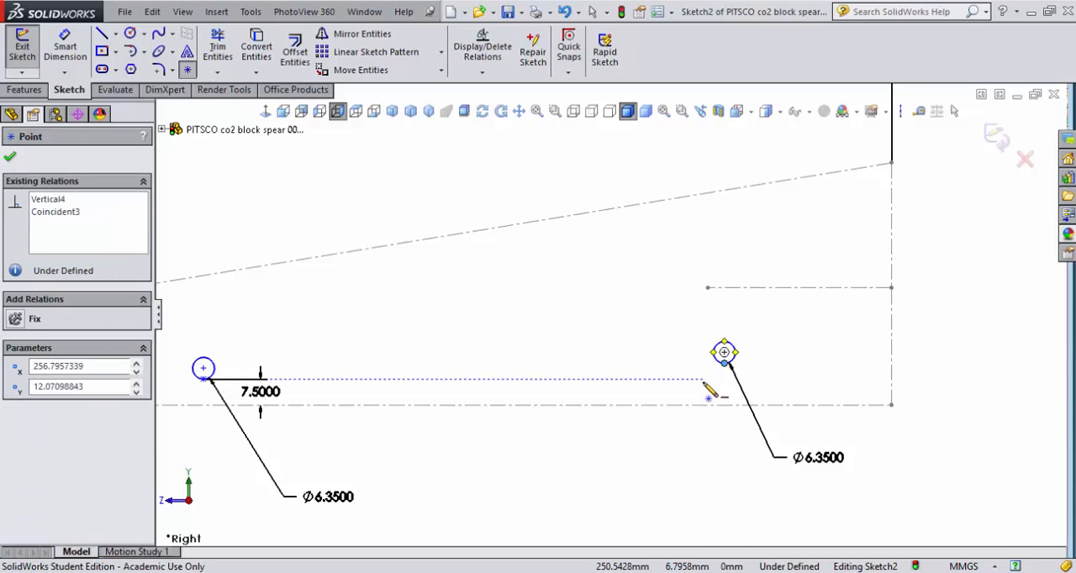
{"action": "left_click", "coordinate": [61, 44]}
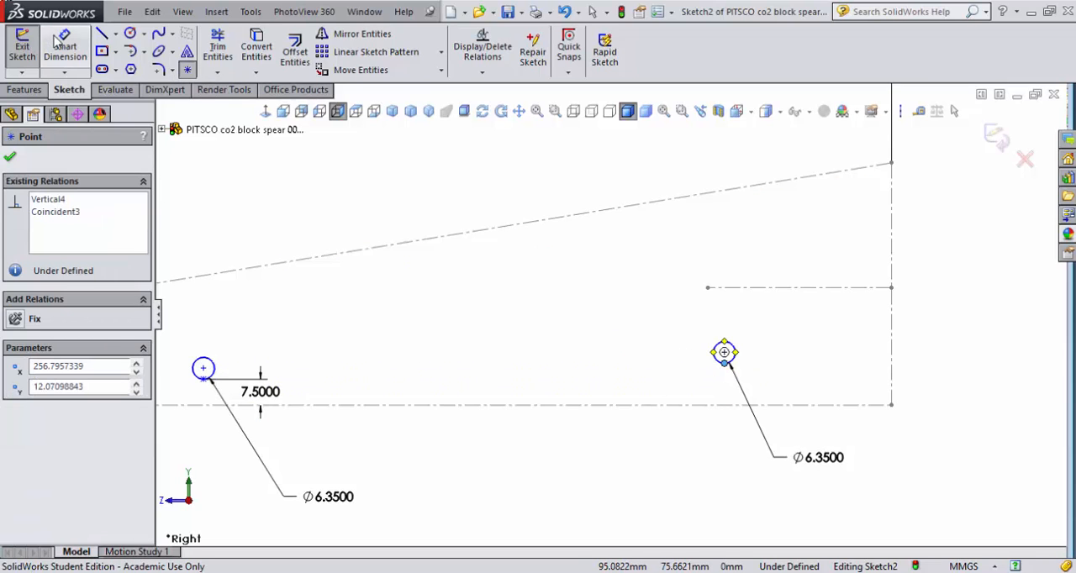
{"action": "left_click", "coordinate": [725, 364]}
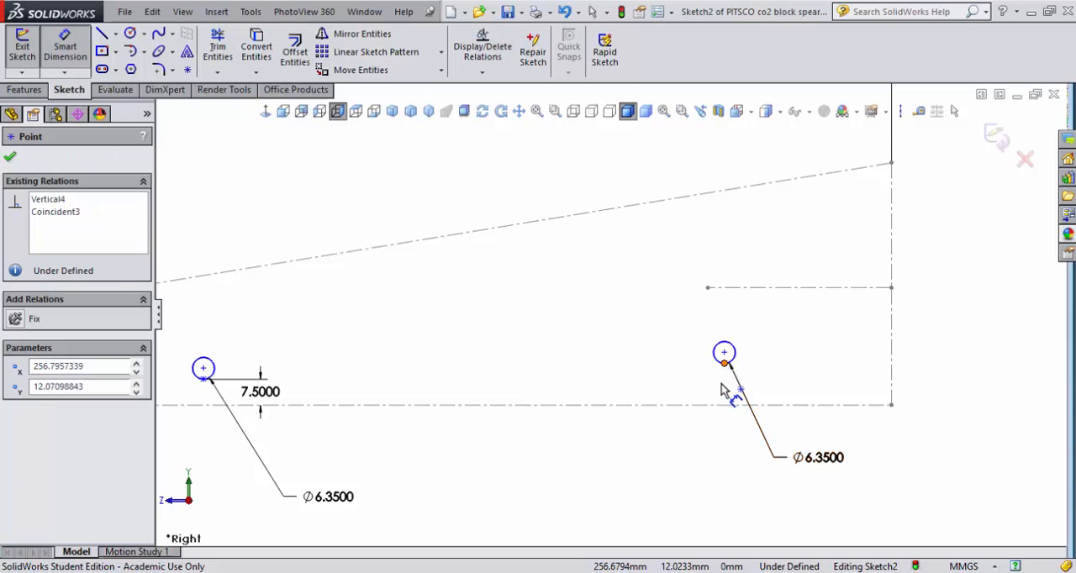
{"action": "left_click", "coordinate": [727, 405]}
{"action": "left_click", "coordinate": [767, 372]}
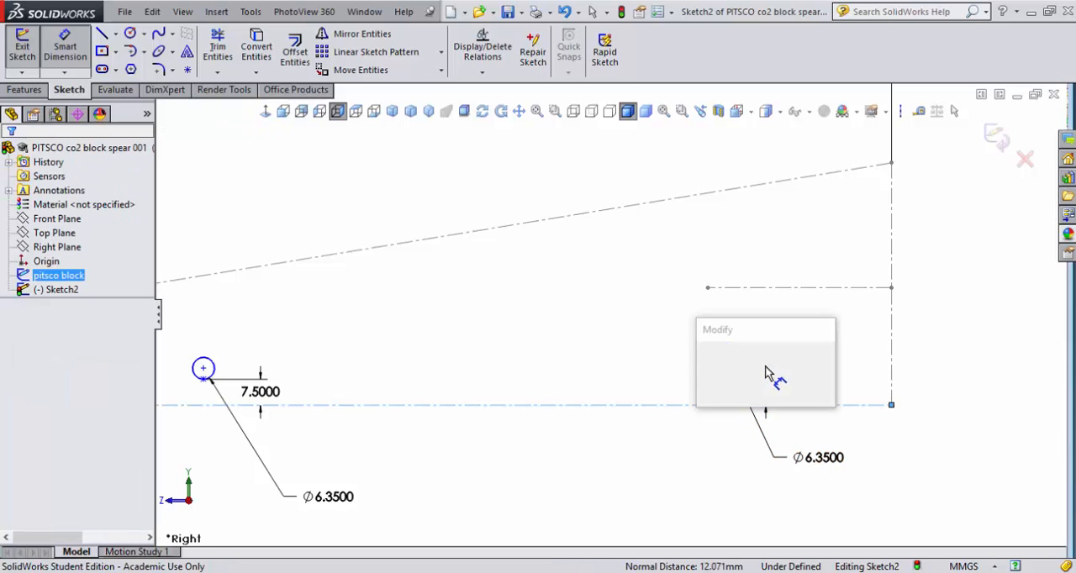
{"action": "type", "text": "7.5"}
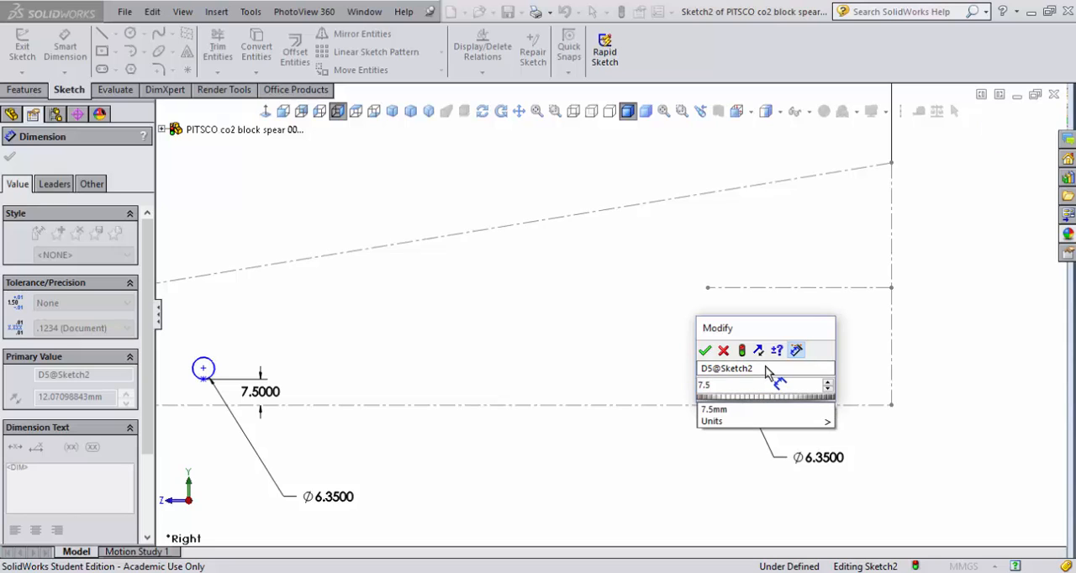
{"action": "key", "text": "Return"}
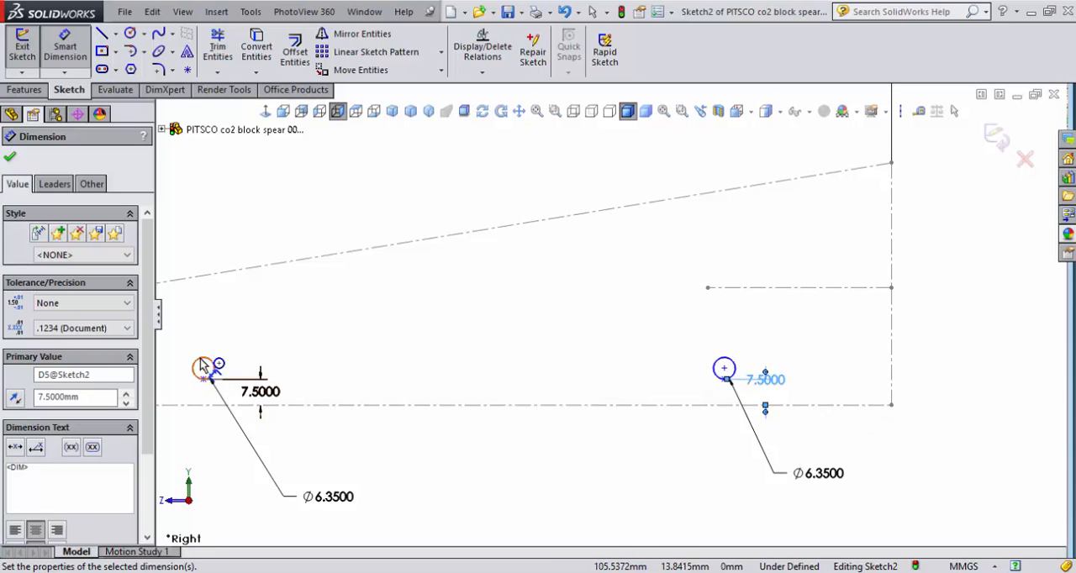
- Place sketch points on the front circle's foremost spot and the rear circle's rearmost spot, level with their centres
{"action": "scroll", "coordinate": [205, 361], "scroll_direction": "up", "scroll_amount": 4}
{"action": "scroll", "coordinate": [433, 340], "scroll_direction": "down", "scroll_amount": 8}
{"action": "scroll", "coordinate": [454, 360], "scroll_direction": "down", "scroll_amount": 3}
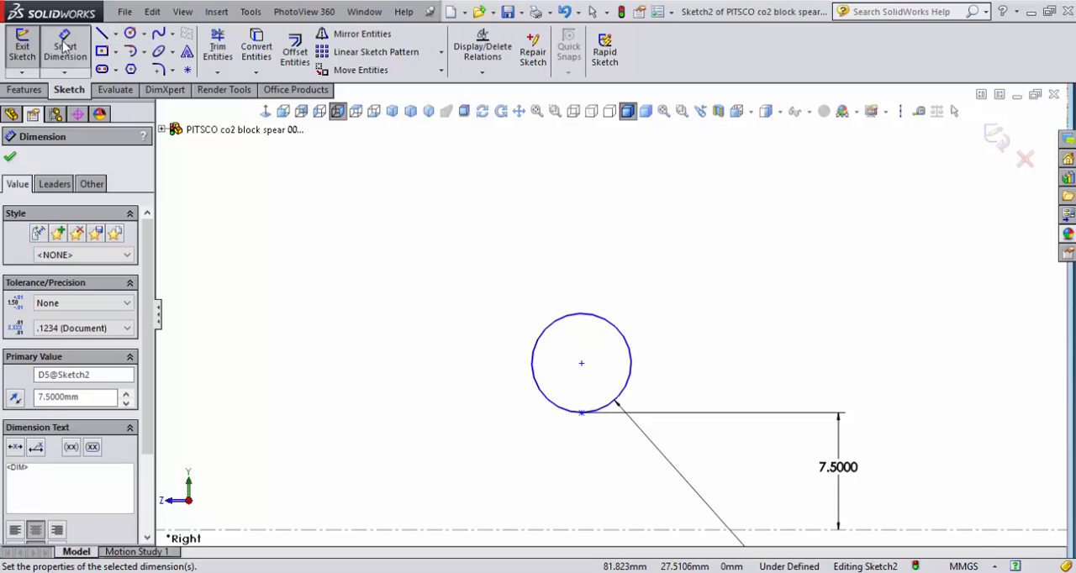
{"action": "left_click", "coordinate": [187, 70]}
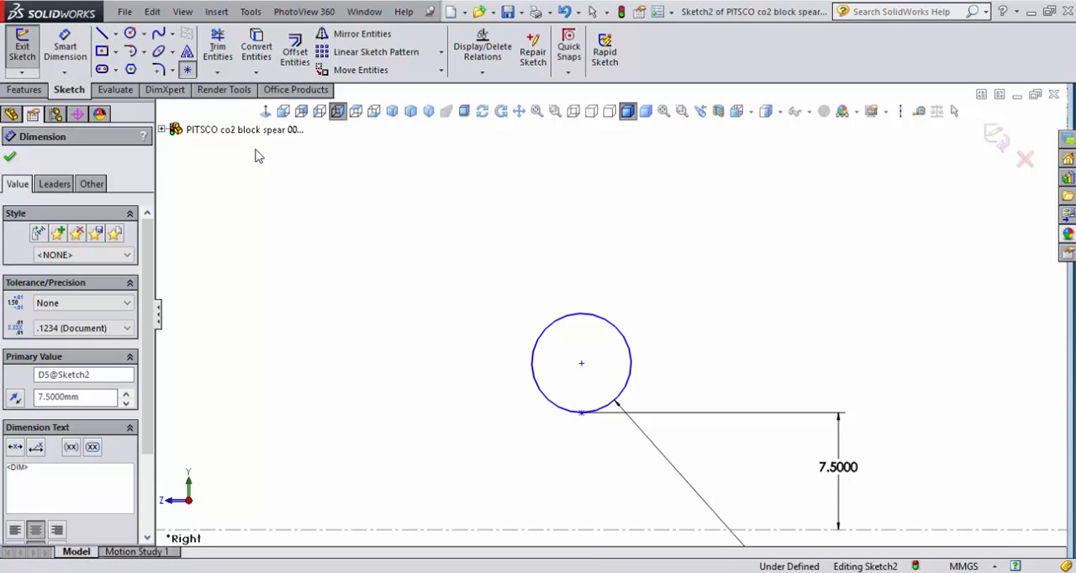
{"action": "left_click", "coordinate": [532, 363]}
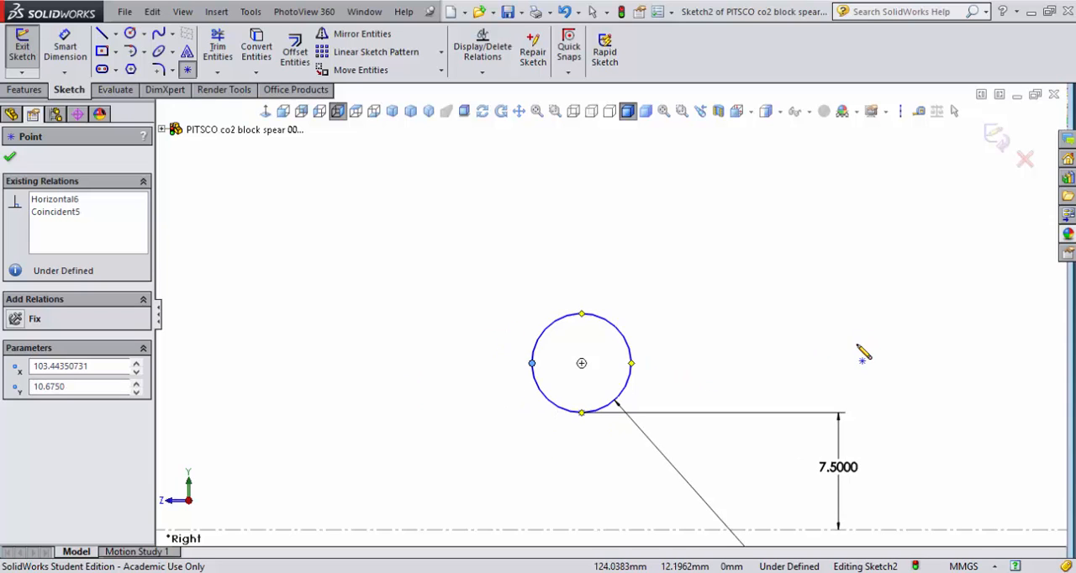
{"action": "scroll", "coordinate": [860, 353], "scroll_direction": "up", "scroll_amount": 6}
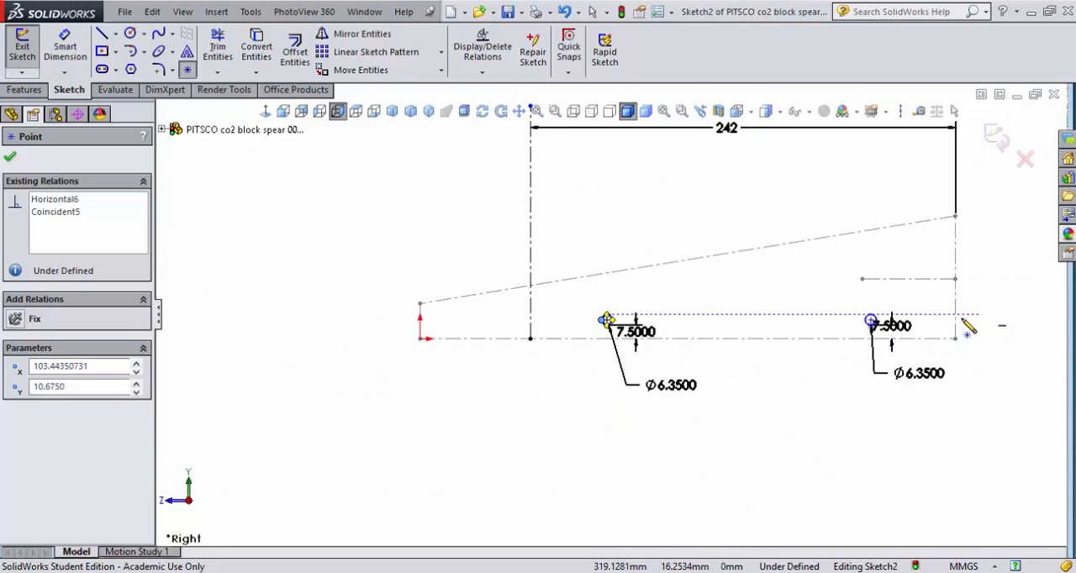
{"action": "scroll", "coordinate": [622, 319], "scroll_direction": "down", "scroll_amount": 6}
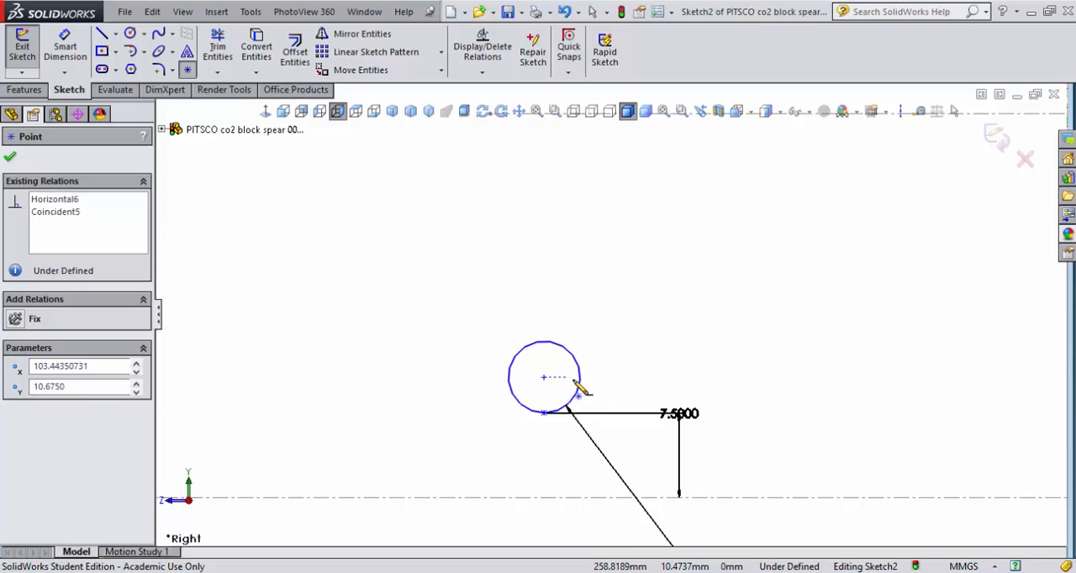
{"action": "left_click", "coordinate": [579, 378]}
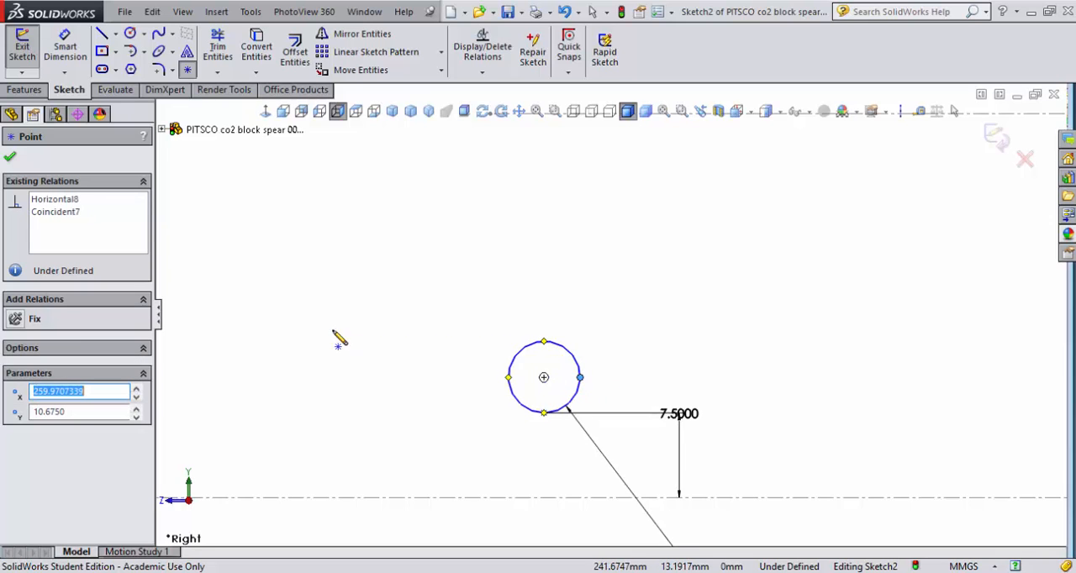
- Dimension the horizontal distance between the outermost points of the front and rear circles as 105+7.35 mm
{"action": "key", "text": "z"}
{"action": "scroll", "coordinate": [414, 380], "scroll_direction": "up", "scroll_amount": 4}
{"action": "scroll", "coordinate": [437, 339], "scroll_direction": "down", "scroll_amount": 4}
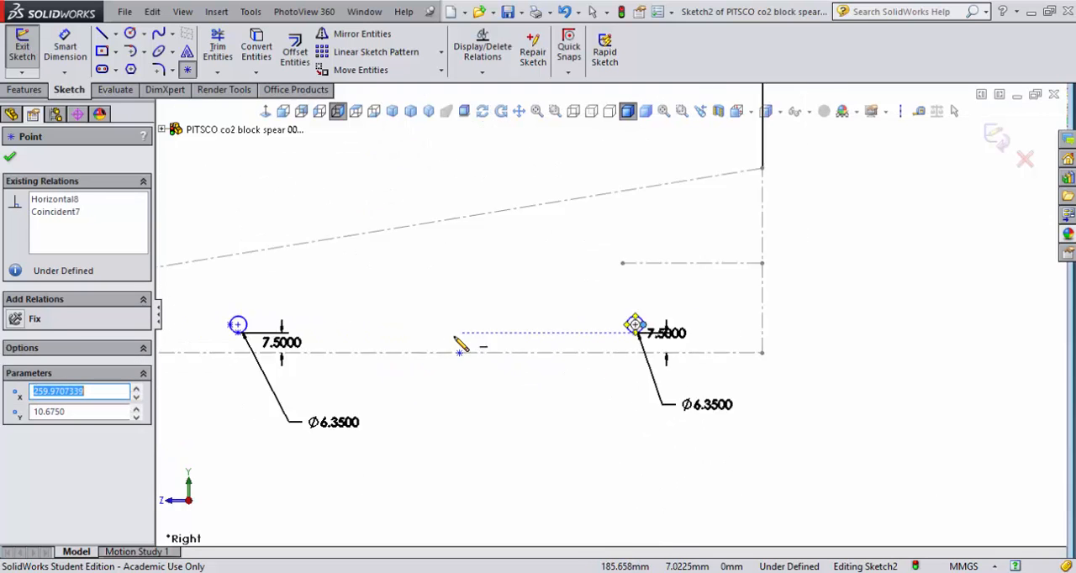
{"action": "scroll", "coordinate": [404, 321], "scroll_direction": "up", "scroll_amount": 5}
{"action": "scroll", "coordinate": [403, 301], "scroll_direction": "down", "scroll_amount": 5}
{"action": "scroll", "coordinate": [728, 360], "scroll_direction": "down", "scroll_amount": 1}
{"action": "scroll", "coordinate": [749, 356], "scroll_direction": "up", "scroll_amount": 2}
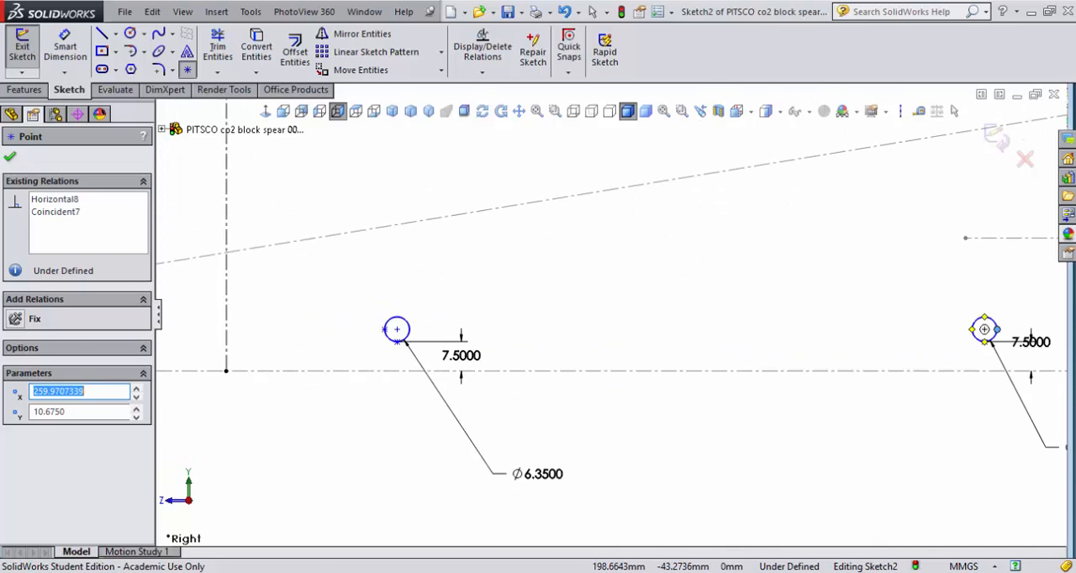
{"action": "left_click", "coordinate": [840, 572]}
{"action": "scroll", "coordinate": [532, 210], "scroll_direction": "up", "scroll_amount": 3}
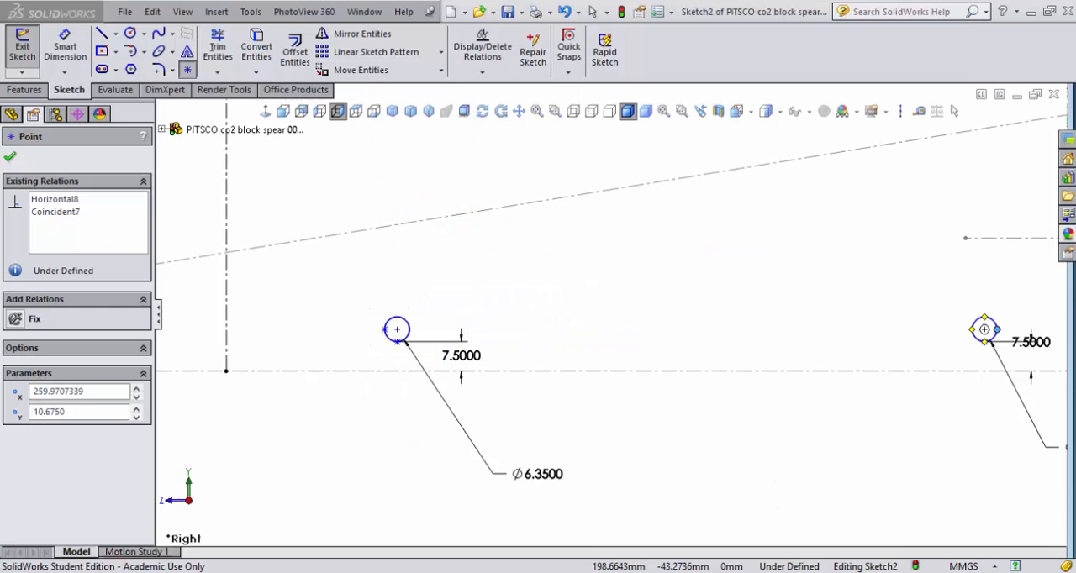
{"action": "left_click", "coordinate": [65, 50]}
{"action": "left_click", "coordinate": [996, 330]}
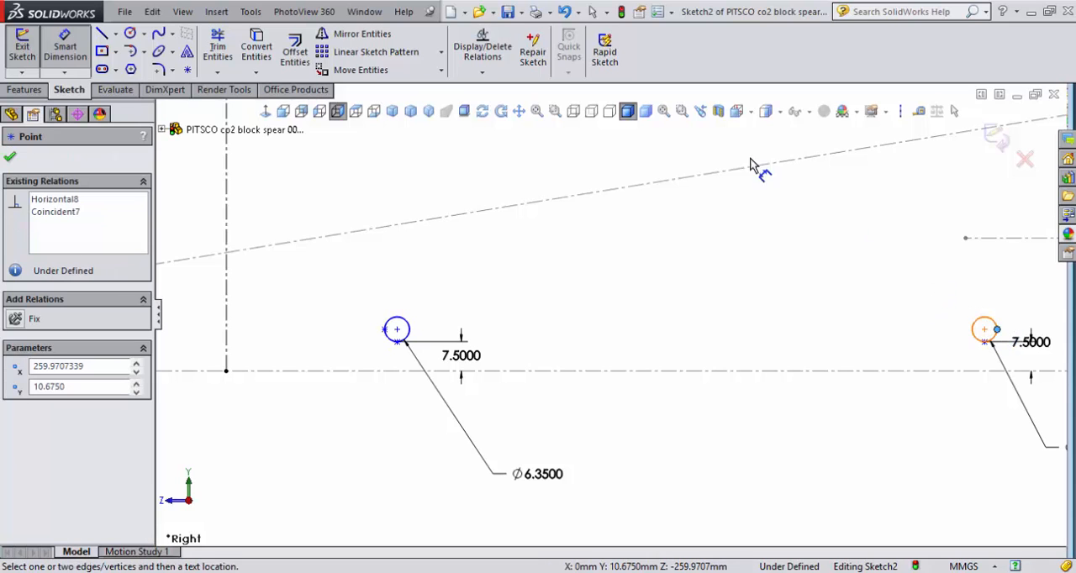
{"action": "left_click", "coordinate": [384, 330]}
{"action": "left_click", "coordinate": [660, 255]}
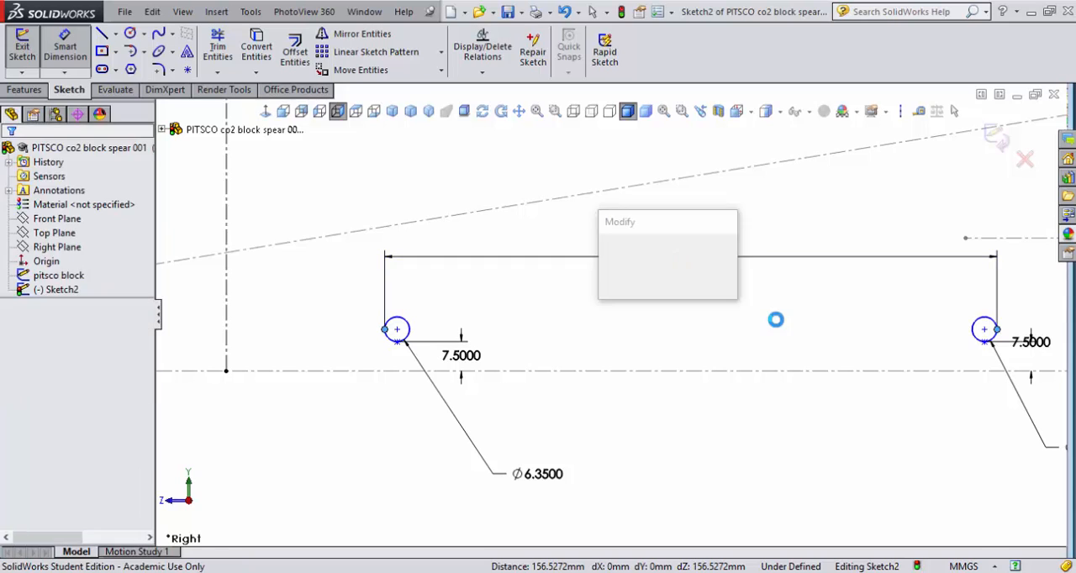
{"action": "type", "text": "105"}
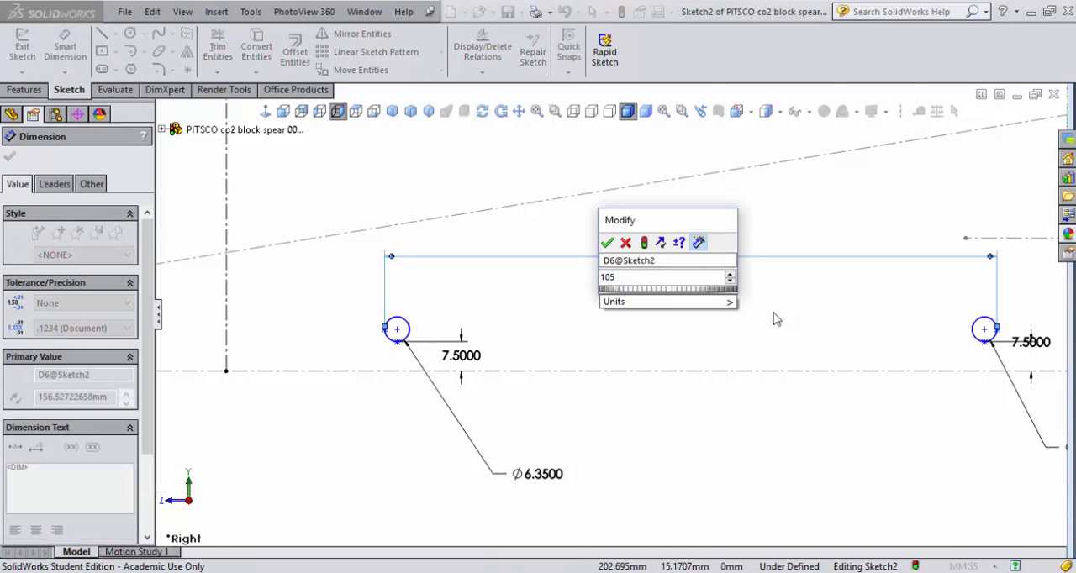
{"action": "type", "text": "+6.35"}
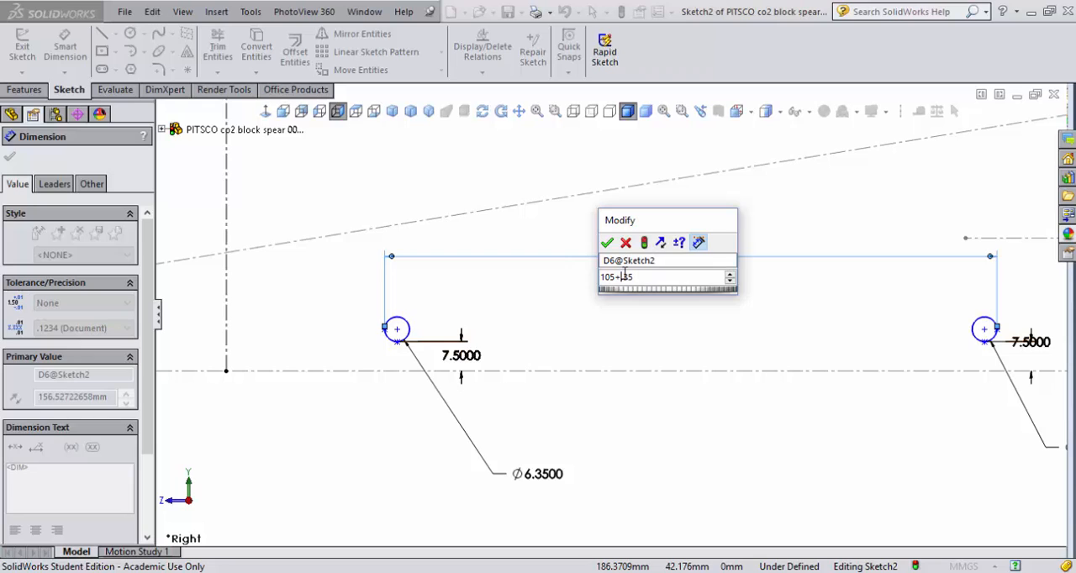
{"action": "type", "text": "7"}
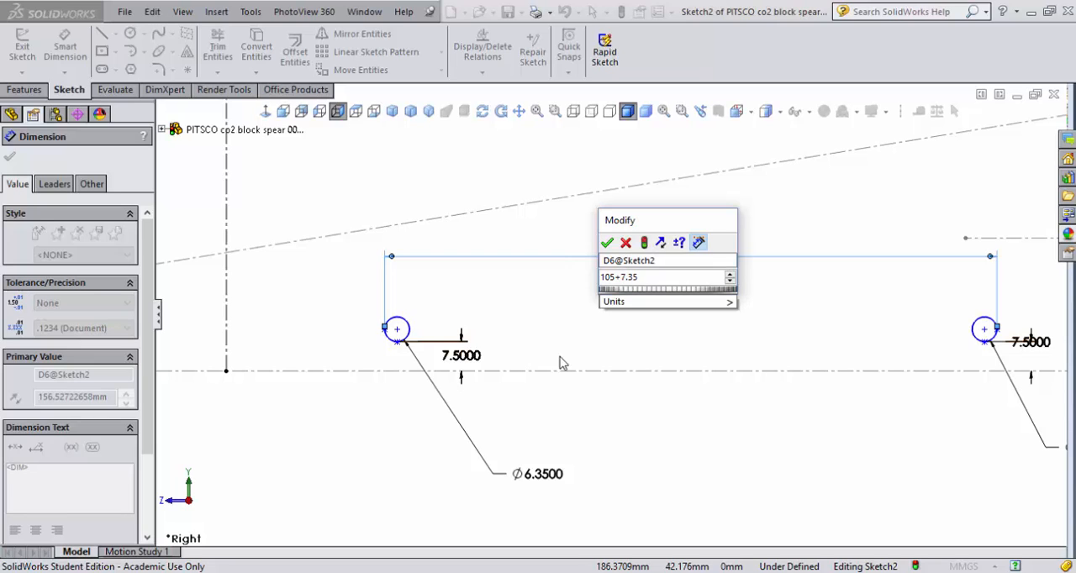
{"action": "left_click", "coordinate": [607, 244]}
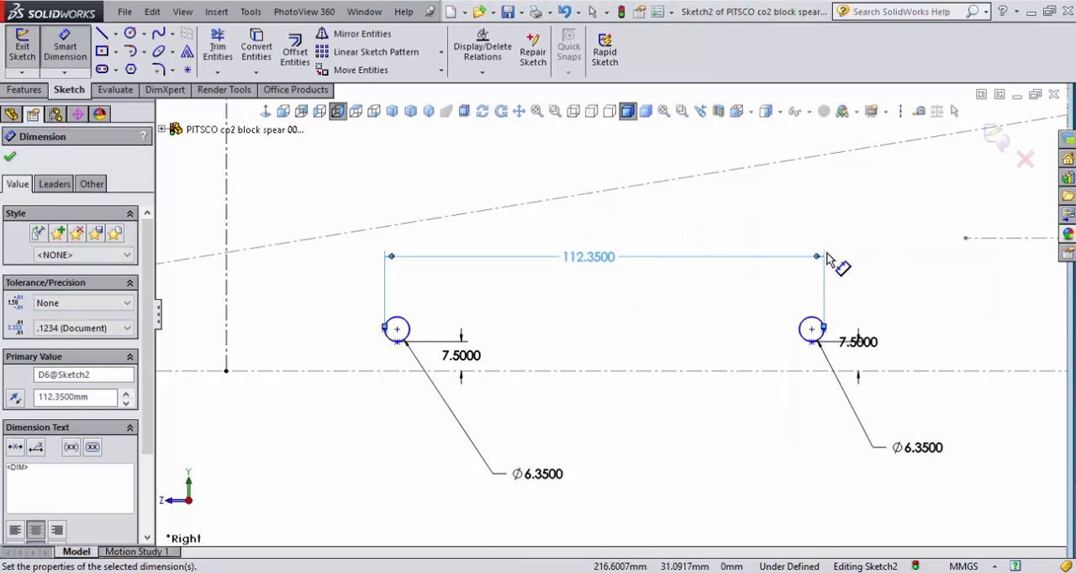
- Dimension the distance from the rear circle's rearmost point to the block's rear end line as 50 mm
{"action": "scroll", "coordinate": [826, 254], "scroll_direction": "down", "scroll_amount": 5}
{"action": "scroll", "coordinate": [825, 256], "scroll_direction": "up", "scroll_amount": 5}
{"action": "scroll", "coordinate": [610, 320], "scroll_direction": "up", "scroll_amount": 3}
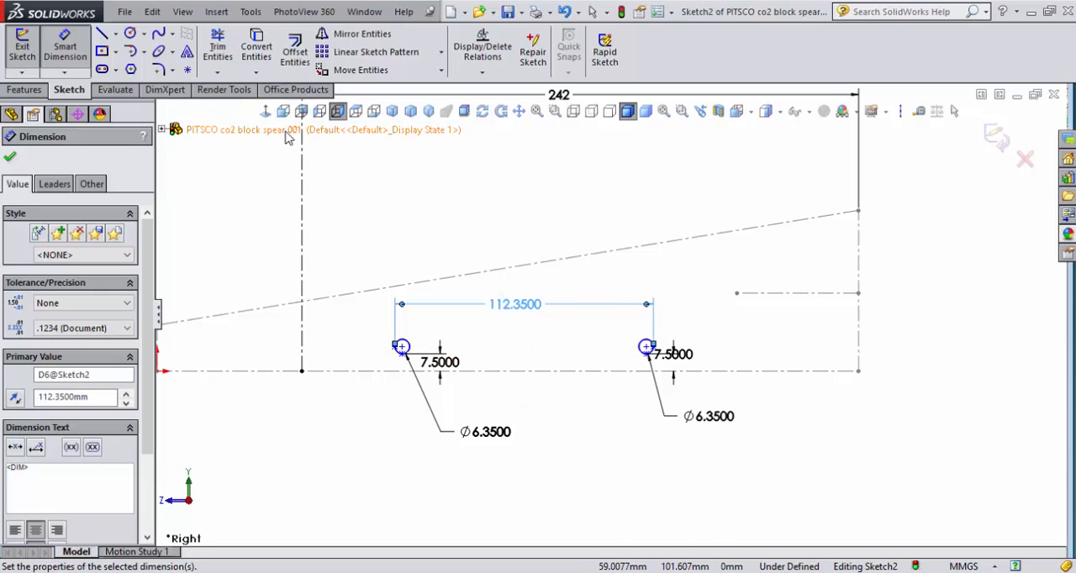
{"action": "scroll", "coordinate": [647, 344], "scroll_direction": "down", "scroll_amount": 3}
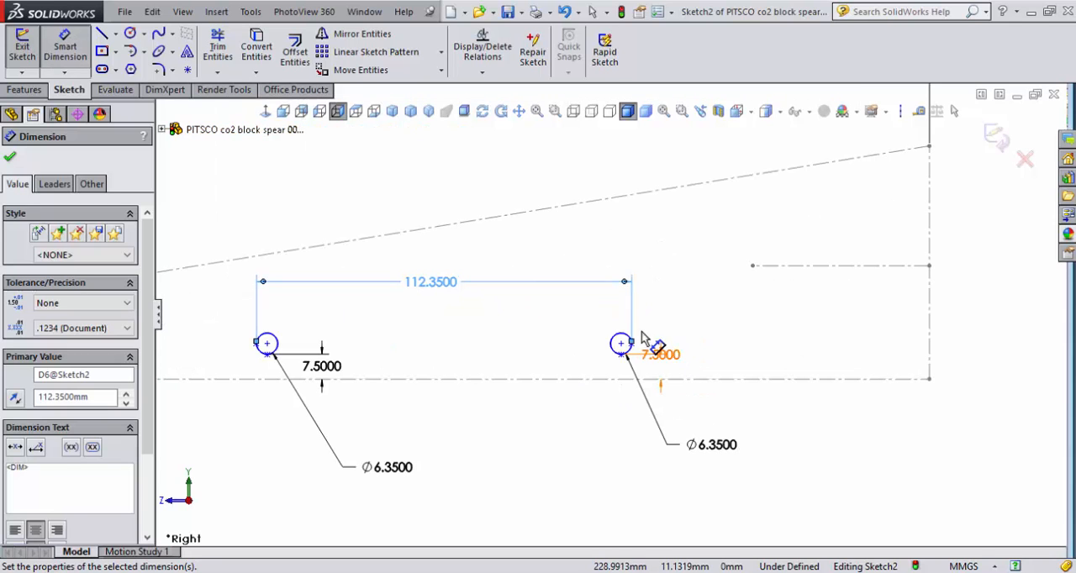
{"action": "left_click", "coordinate": [622, 344]}
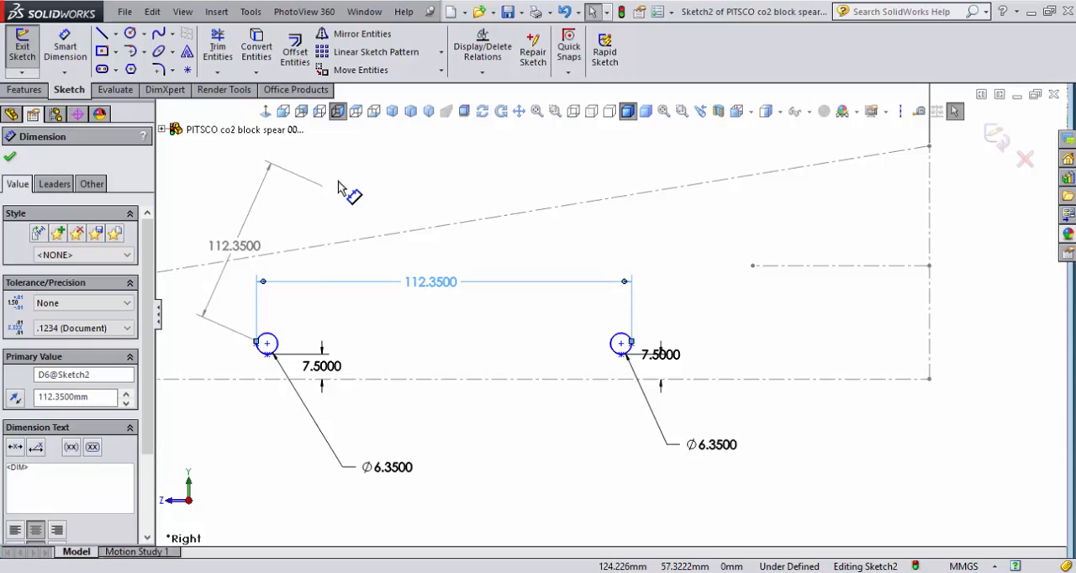
{"action": "left_click", "coordinate": [66, 38]}
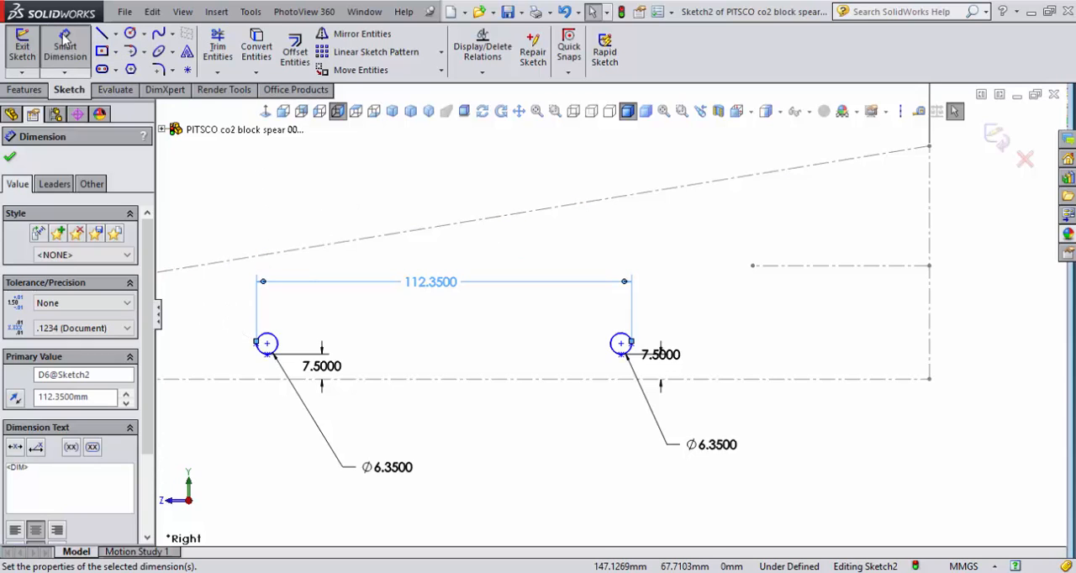
{"action": "left_click", "coordinate": [929, 321]}
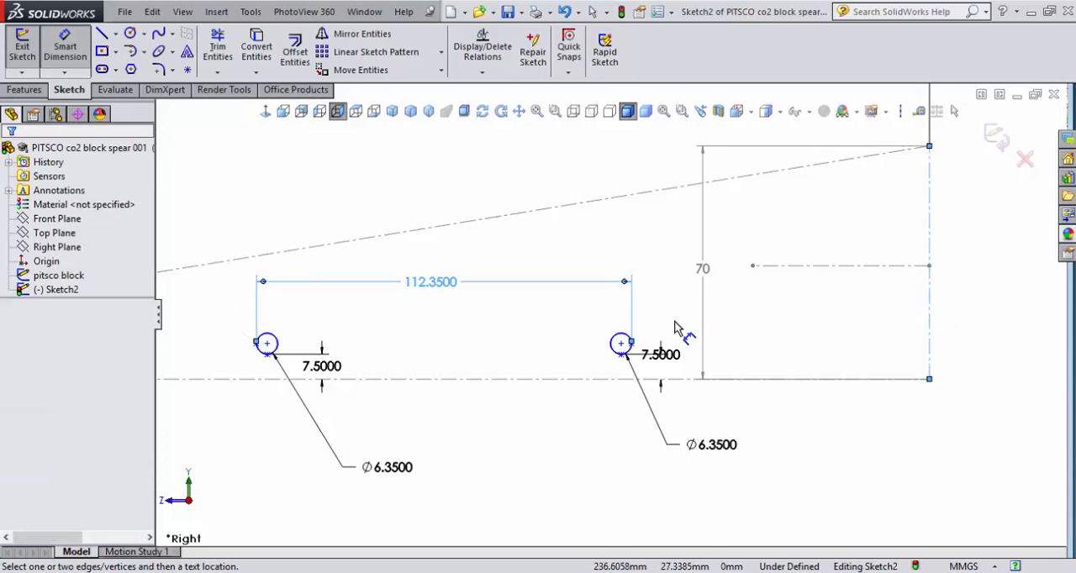
{"action": "left_click", "coordinate": [631, 342]}
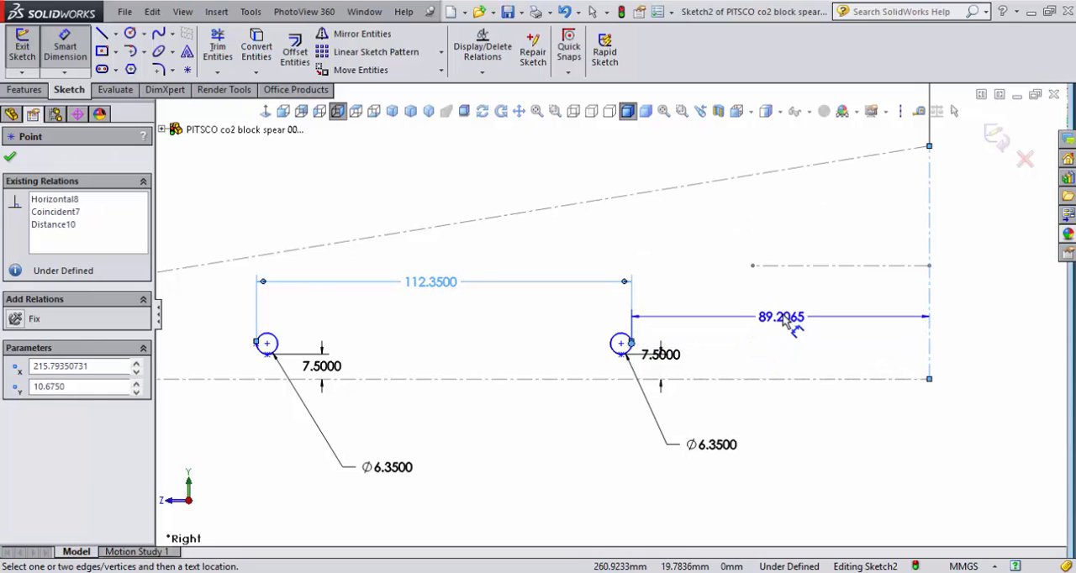
{"action": "left_click", "coordinate": [782, 313]}
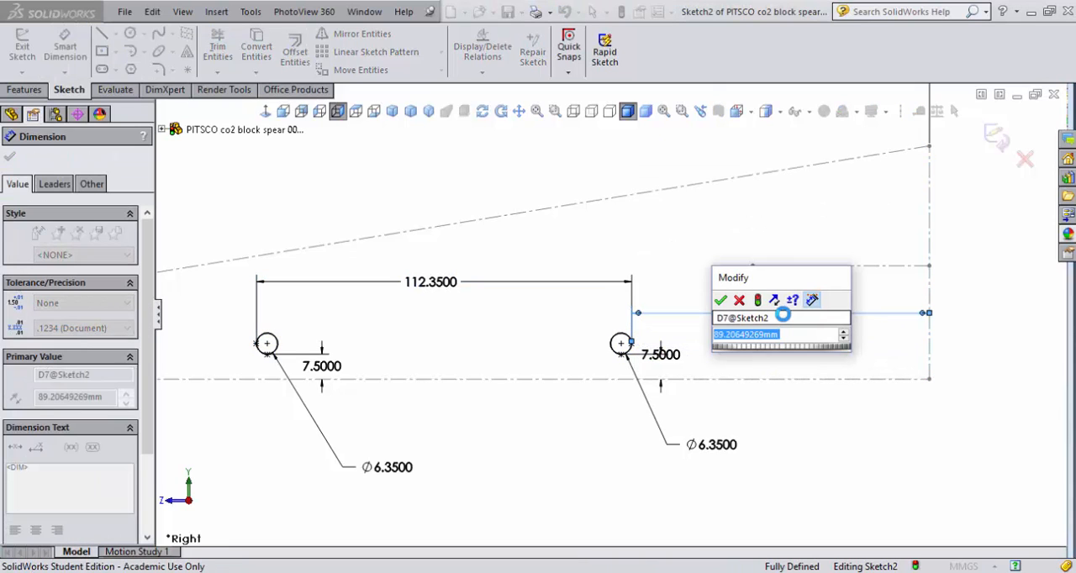
{"action": "type", "text": "50"}
{"action": "key", "text": "Return"}
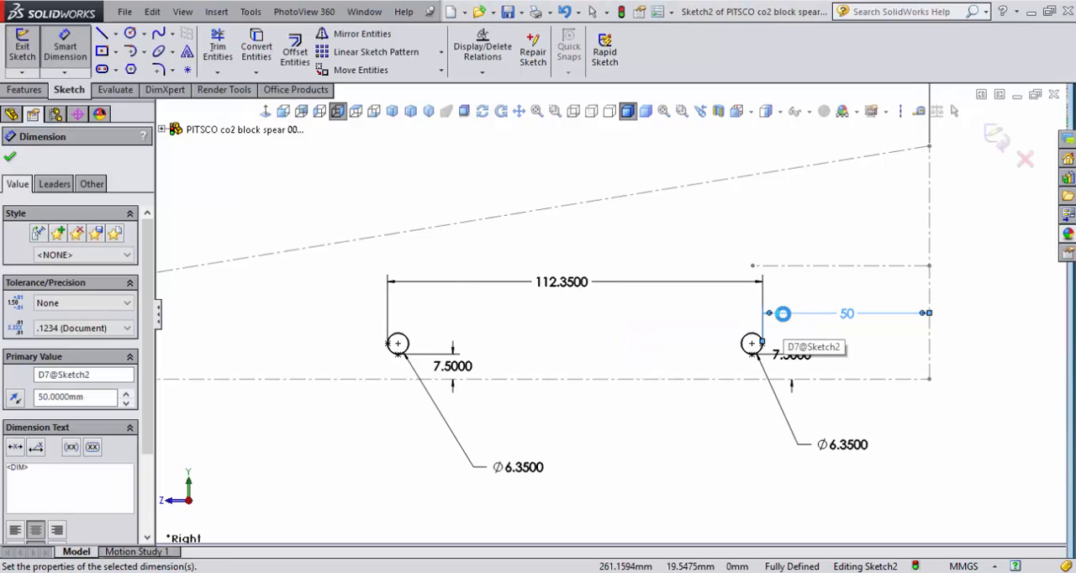
- Set the rear circle's distance to the block's rear end to 45 mm and move its 7.5 mm height dimension clear of the circle
{"action": "double_click", "coordinate": [851, 313]}
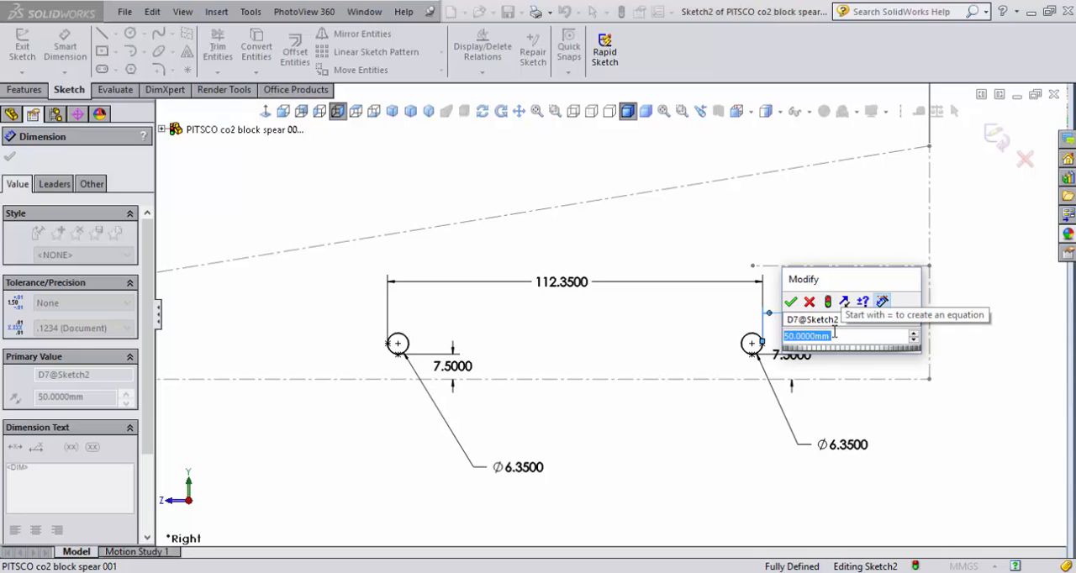
{"action": "type", "text": "45"}
{"action": "key", "text": "Return"}
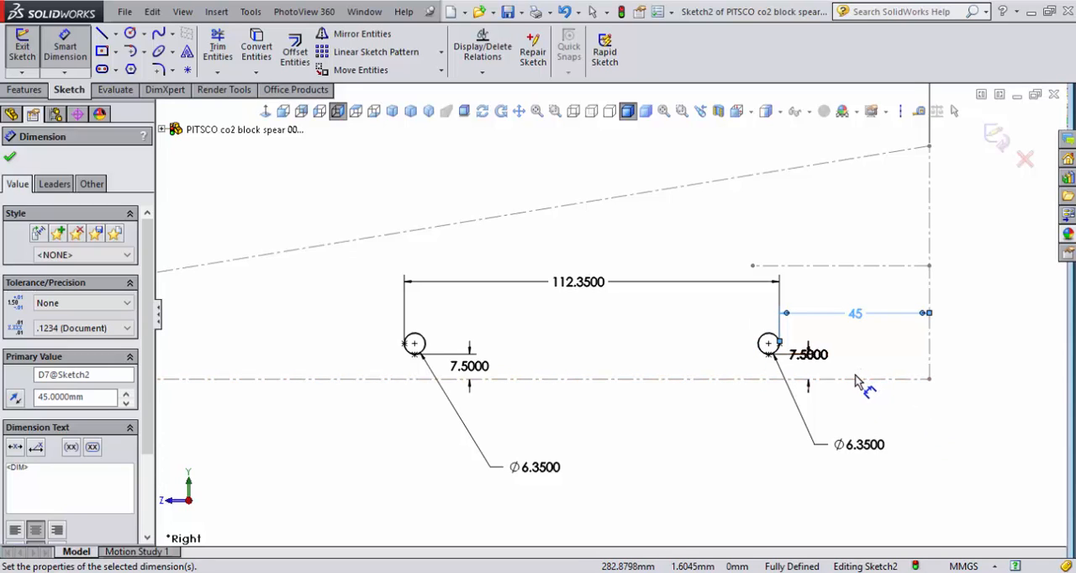
{"action": "left_click_drag", "start_coordinate": [803, 360], "coordinate": [820, 370]}
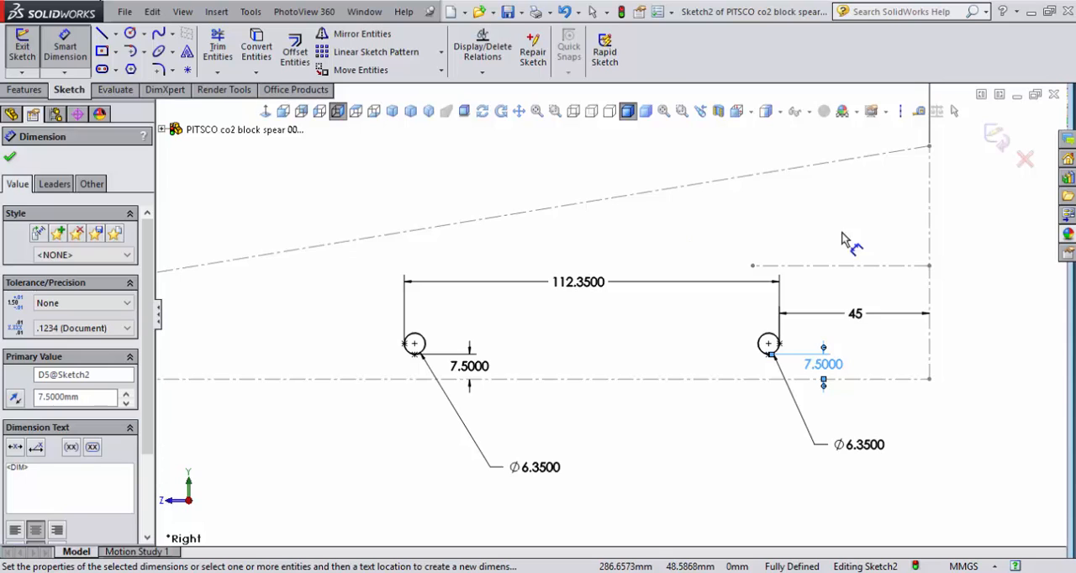
{"action": "right_click", "coordinate": [436, 177]}
{"action": "left_click", "coordinate": [464, 177]}
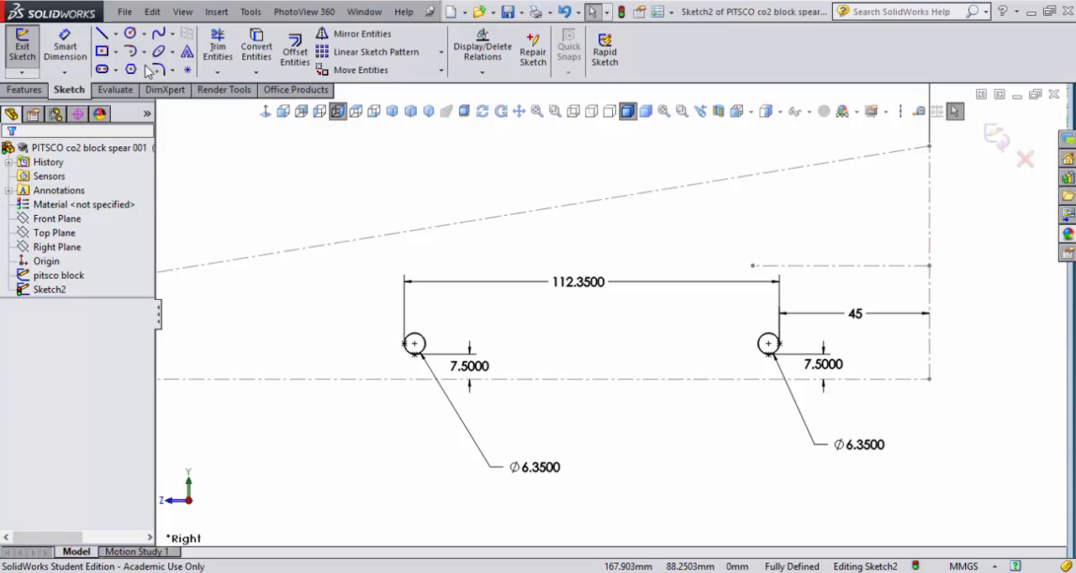
- Place a sketch point directly above the front end of the short horizontal centerline at the block's rear and dimension it 19/2 mm above that endpoint
{"action": "left_click", "coordinate": [187, 70]}
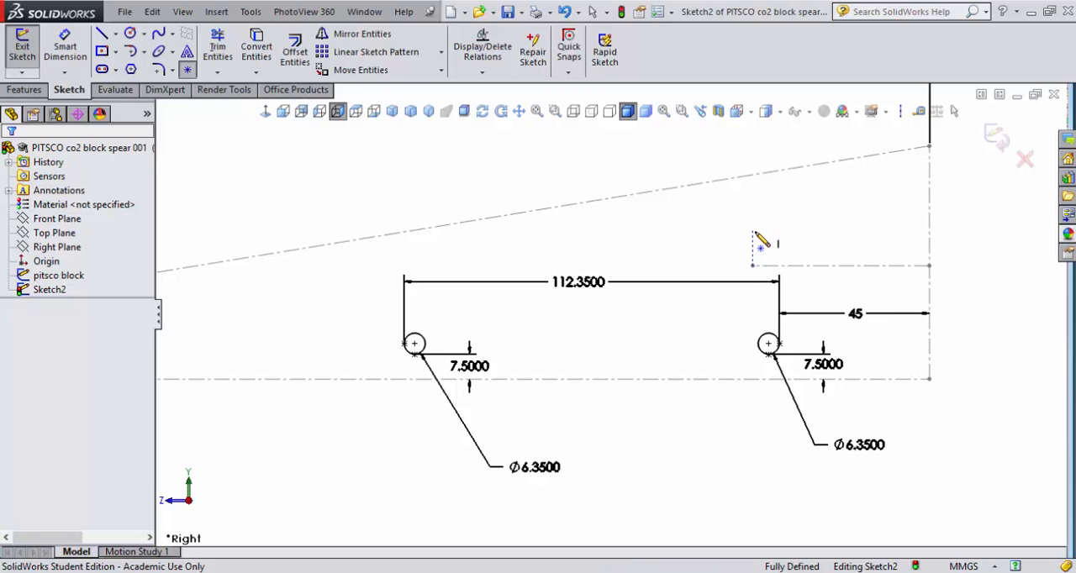
{"action": "left_click", "coordinate": [752, 231]}
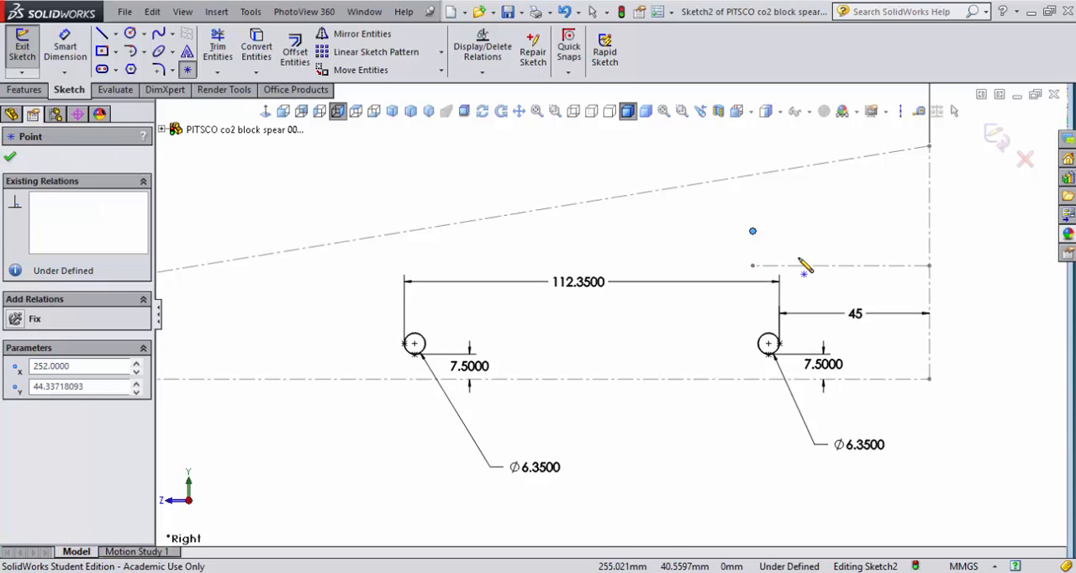
{"action": "left_click", "coordinate": [65, 46]}
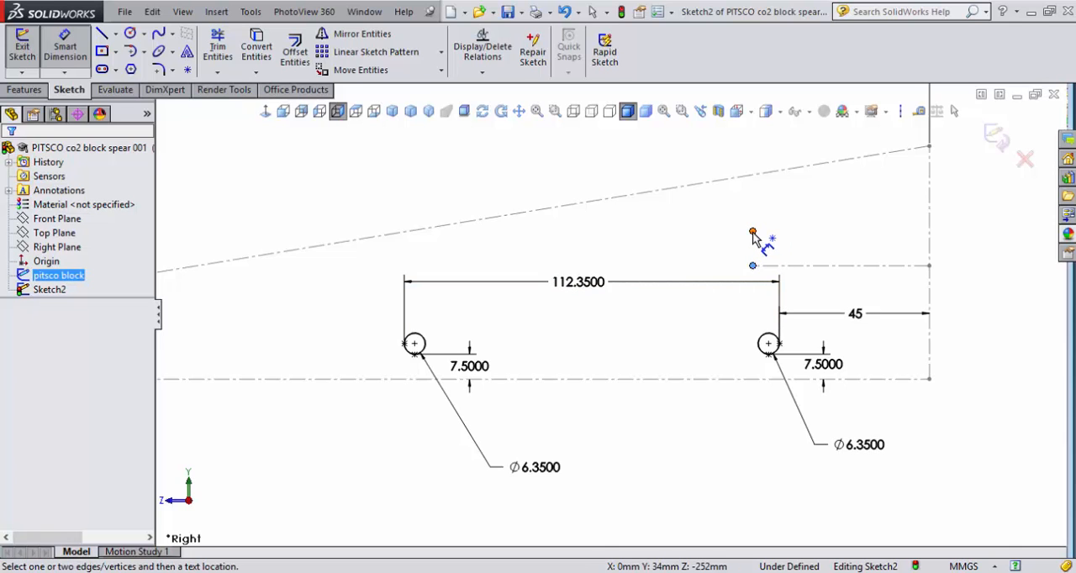
{"action": "left_click", "coordinate": [752, 232]}
{"action": "left_click", "coordinate": [794, 245]}
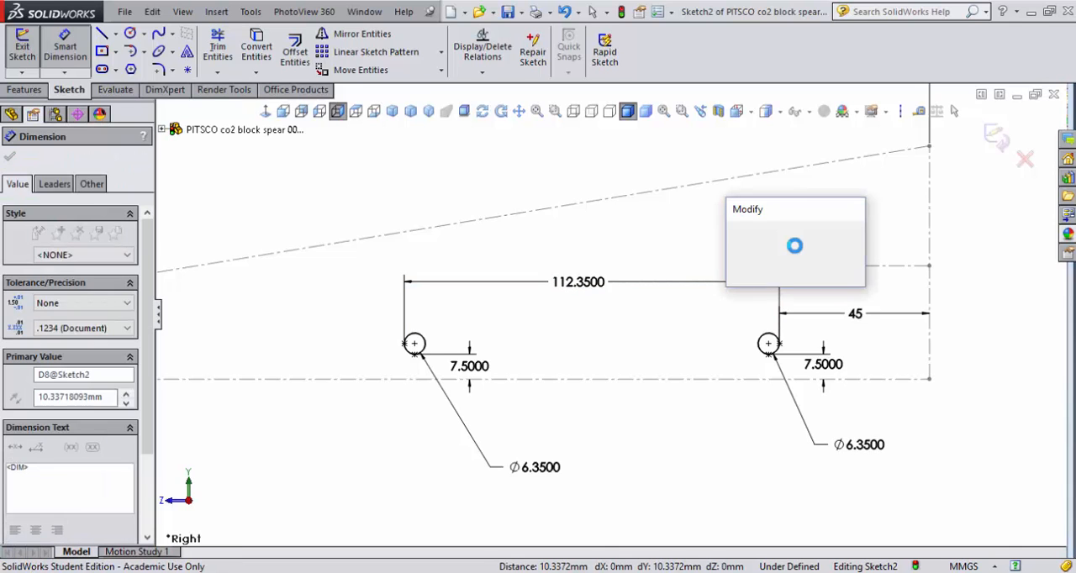
{"action": "type", "text": "19/"}
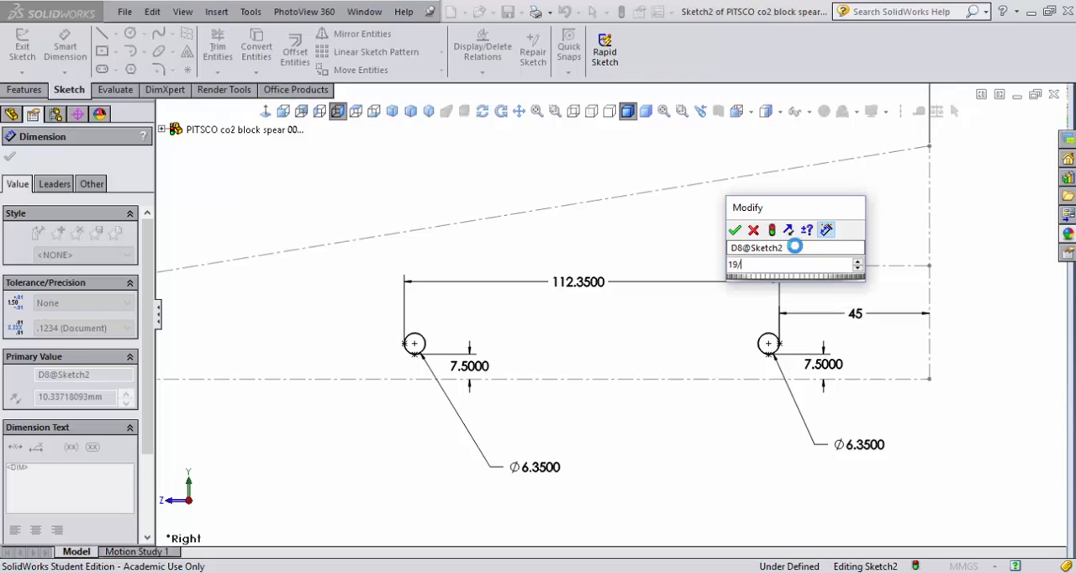
{"action": "type", "text": "2"}
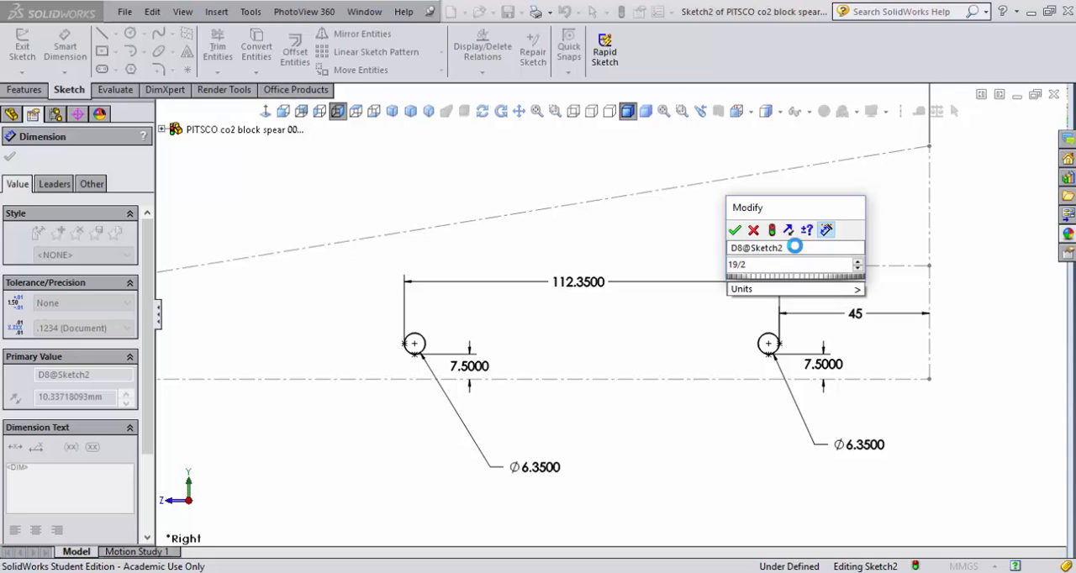
{"action": "key", "text": "Return"}
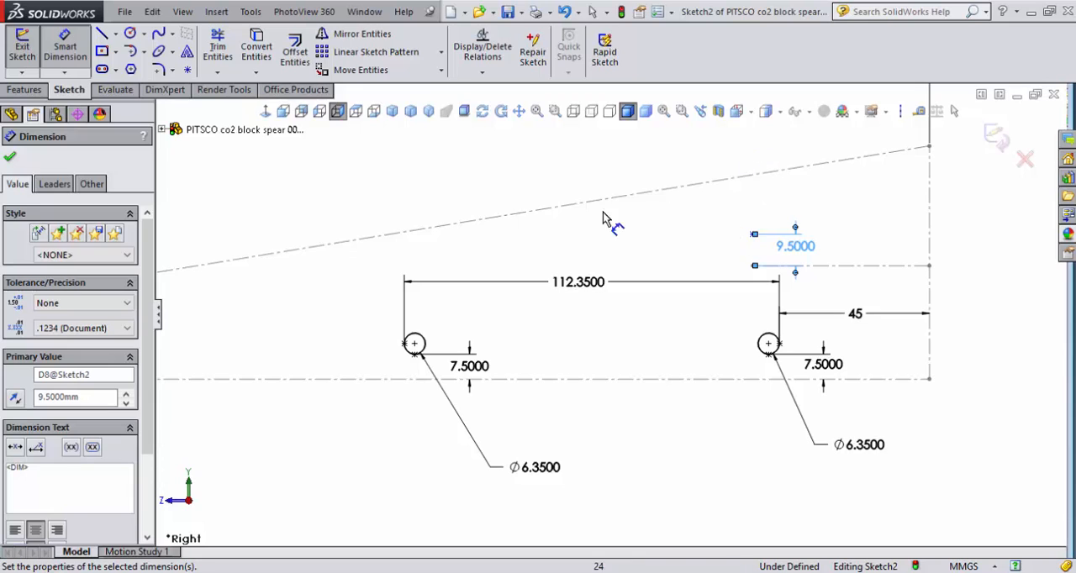
- Place a second sketch point directly above the point 9.5 mm over the short centerline's front end and dimension it 4.5 mm above that point
{"action": "left_click", "coordinate": [187, 70]}
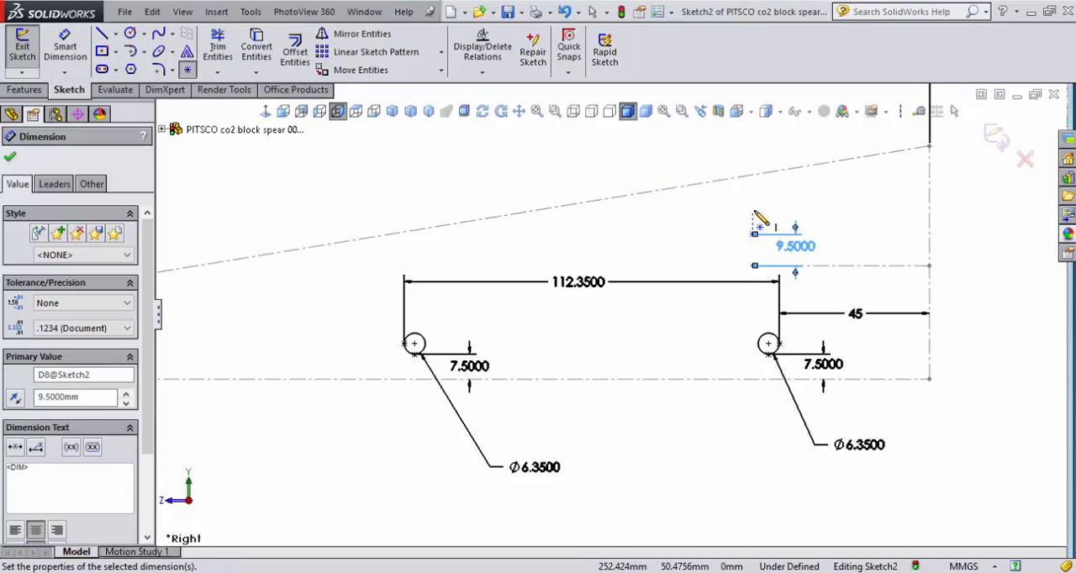
{"action": "left_click", "coordinate": [752, 209]}
{"action": "left_click", "coordinate": [65, 47]}
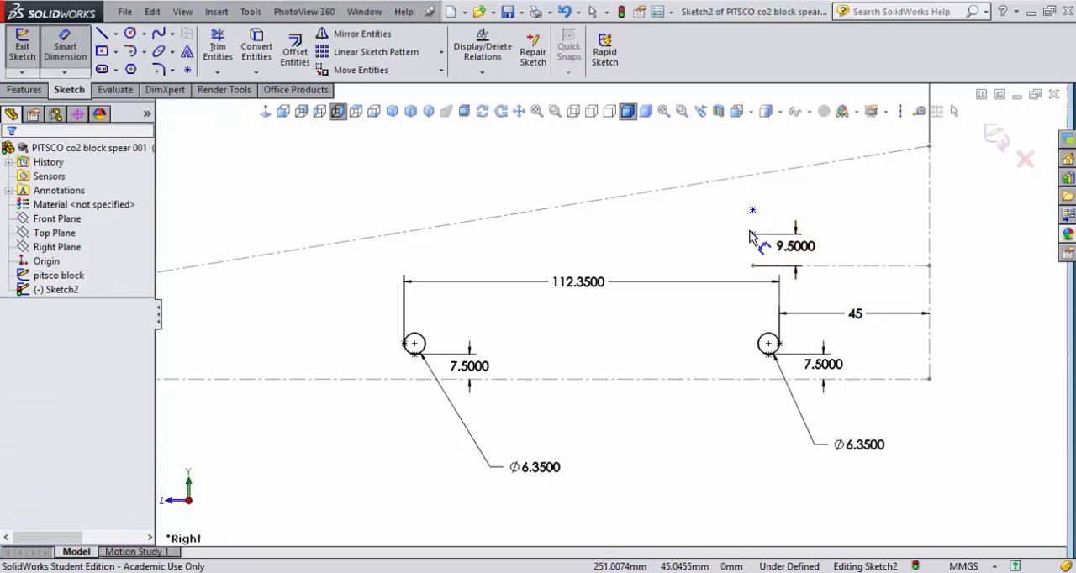
{"action": "left_click", "coordinate": [72, 40]}
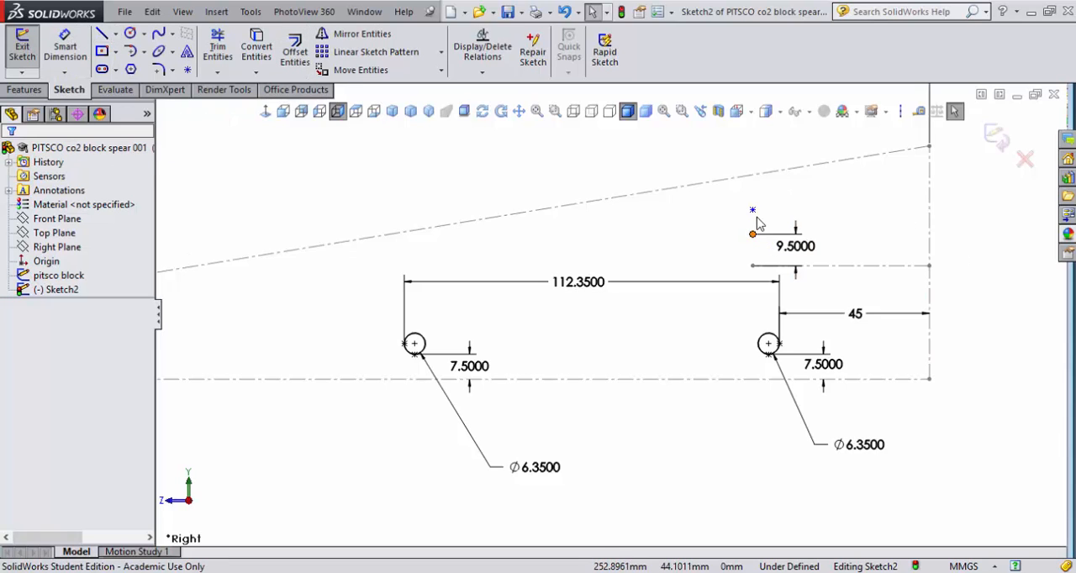
{"action": "left_click", "coordinate": [66, 43]}
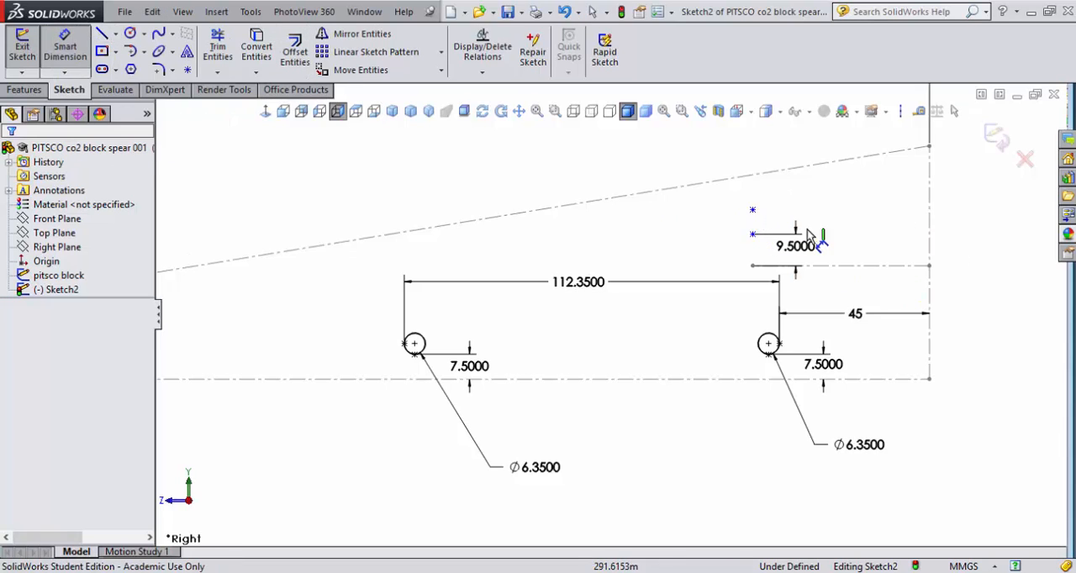
{"action": "left_click", "coordinate": [752, 210]}
{"action": "left_click", "coordinate": [752, 233]}
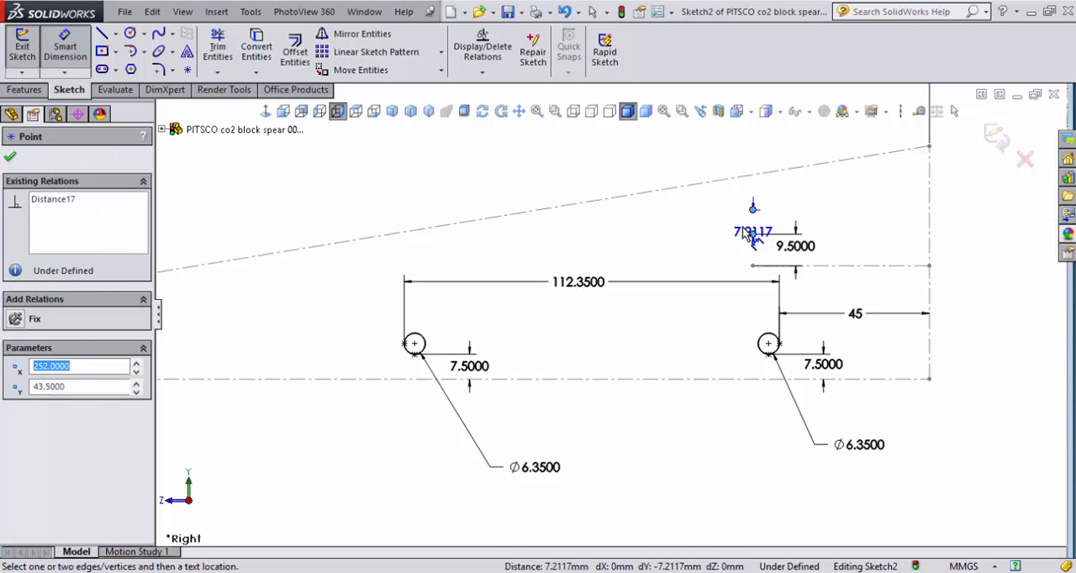
{"action": "left_click", "coordinate": [704, 228]}
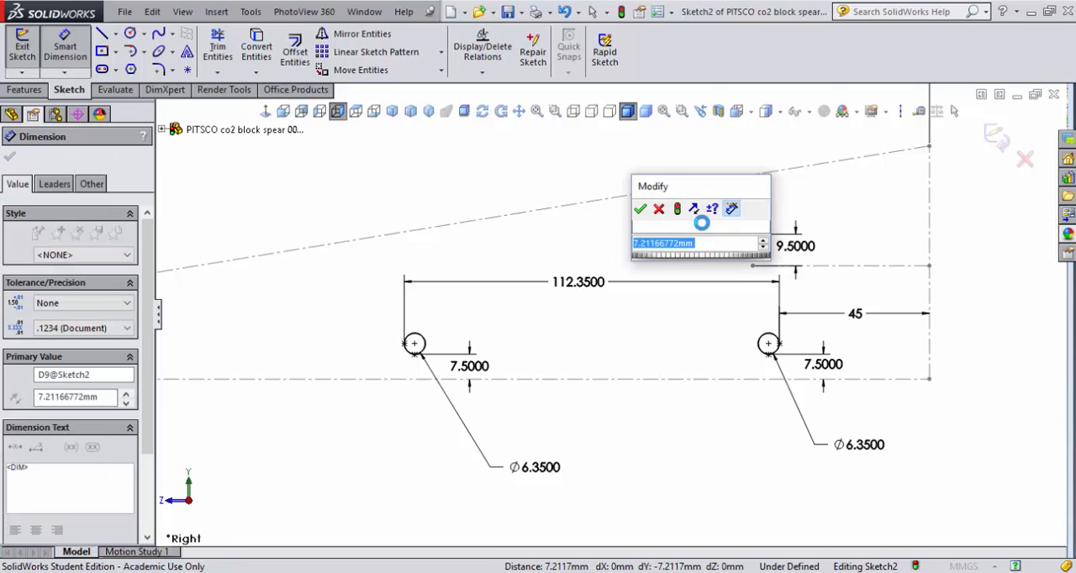
{"action": "type", "text": "4"}
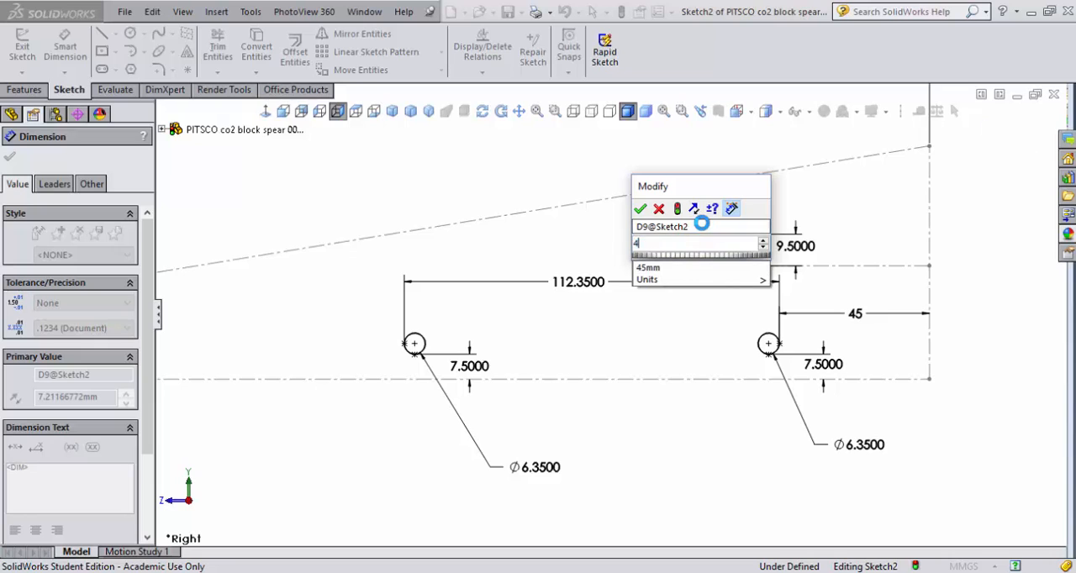
{"action": "type", "text": ".5"}
{"action": "key", "text": "Return"}
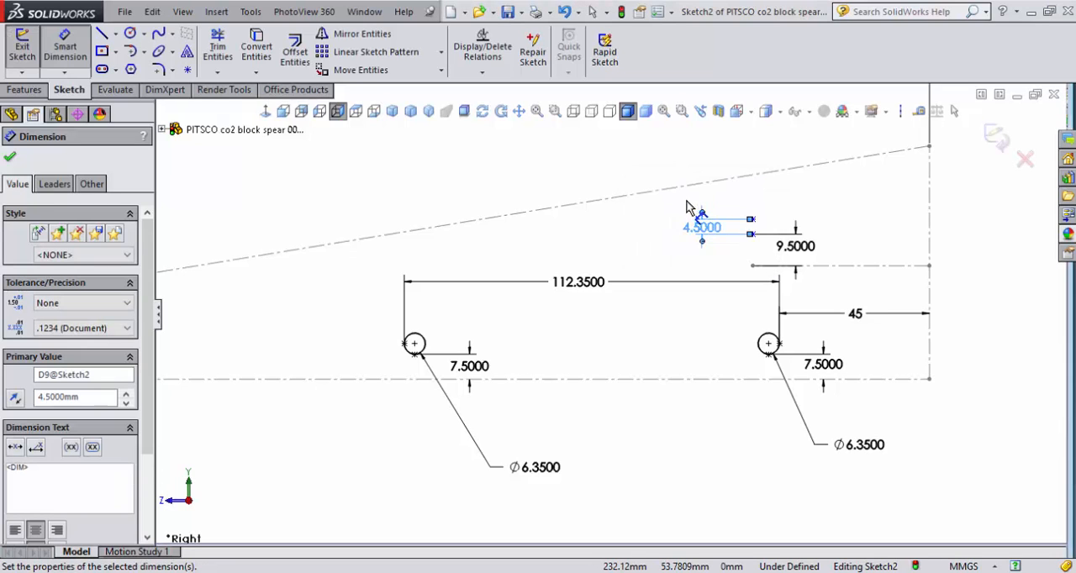
- Place two sketch points on the block's rear end line, the lower one level with the 9.5 mm point and the other above it
{"action": "left_click", "coordinate": [187, 69]}
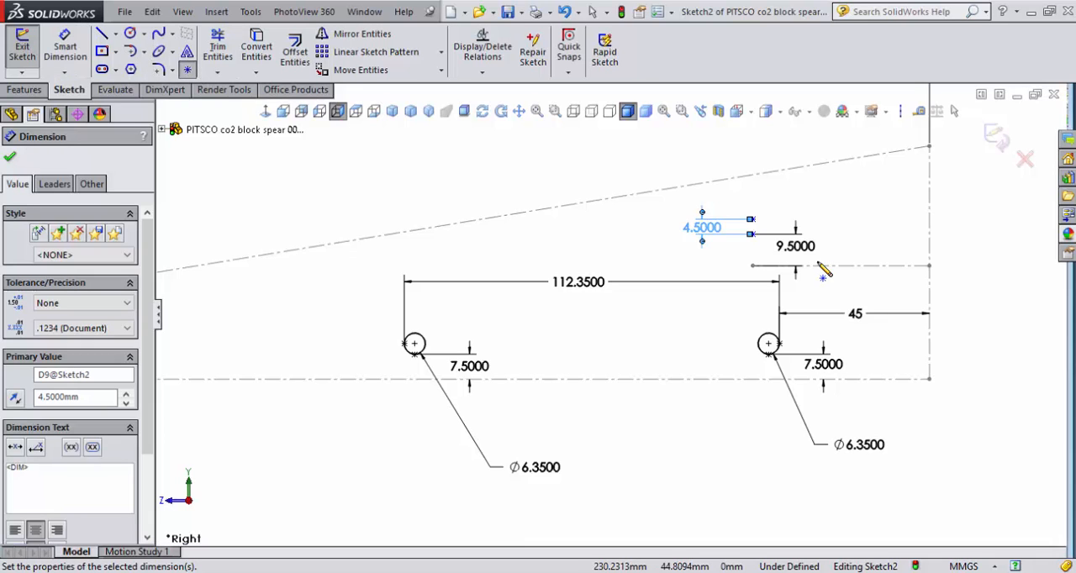
{"action": "left_click", "coordinate": [928, 234]}
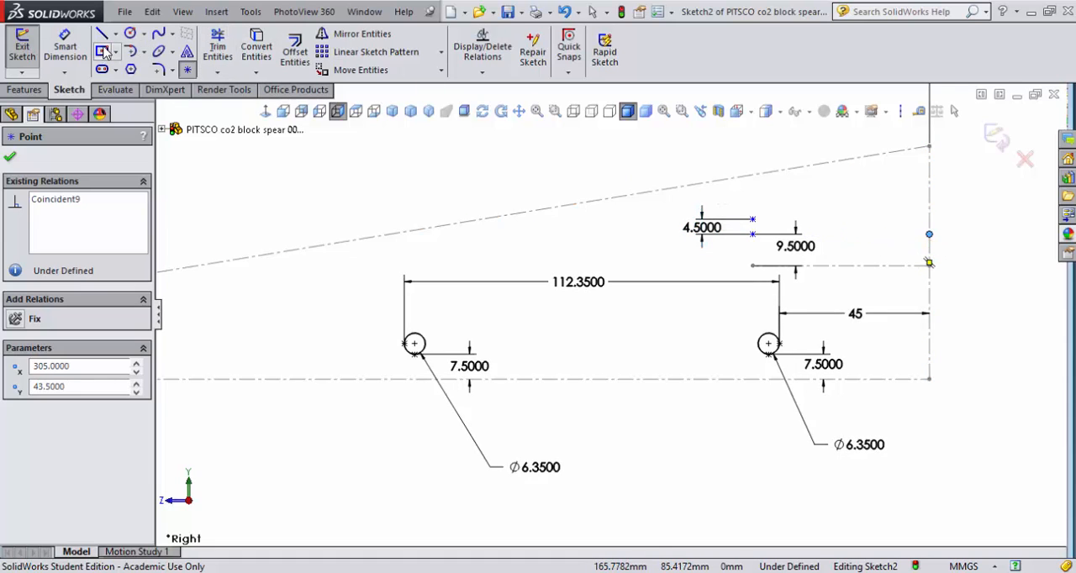
{"action": "left_click", "coordinate": [929, 213]}
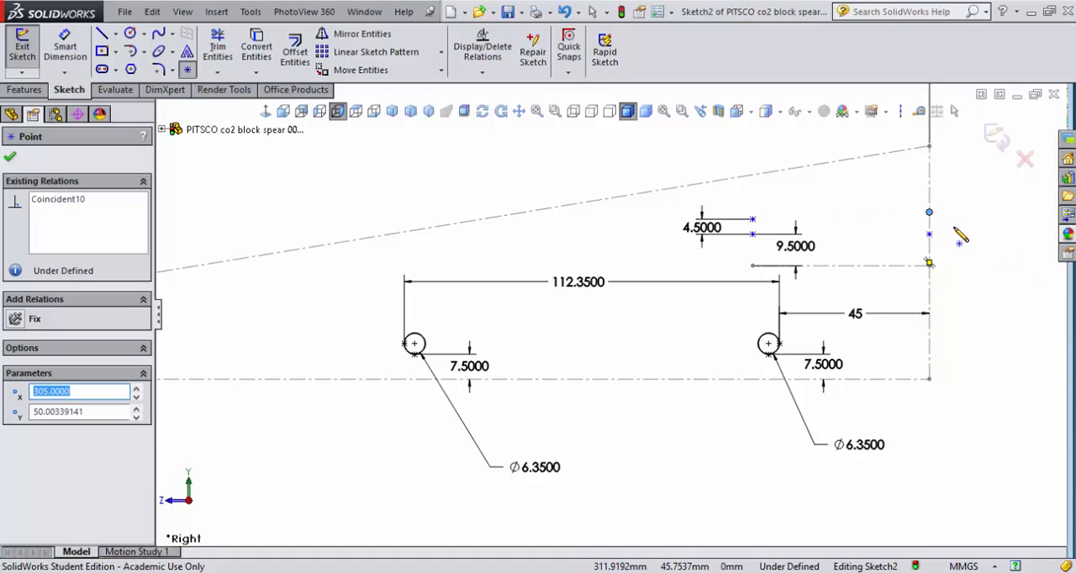
{"action": "right_click", "coordinate": [420, 162]}
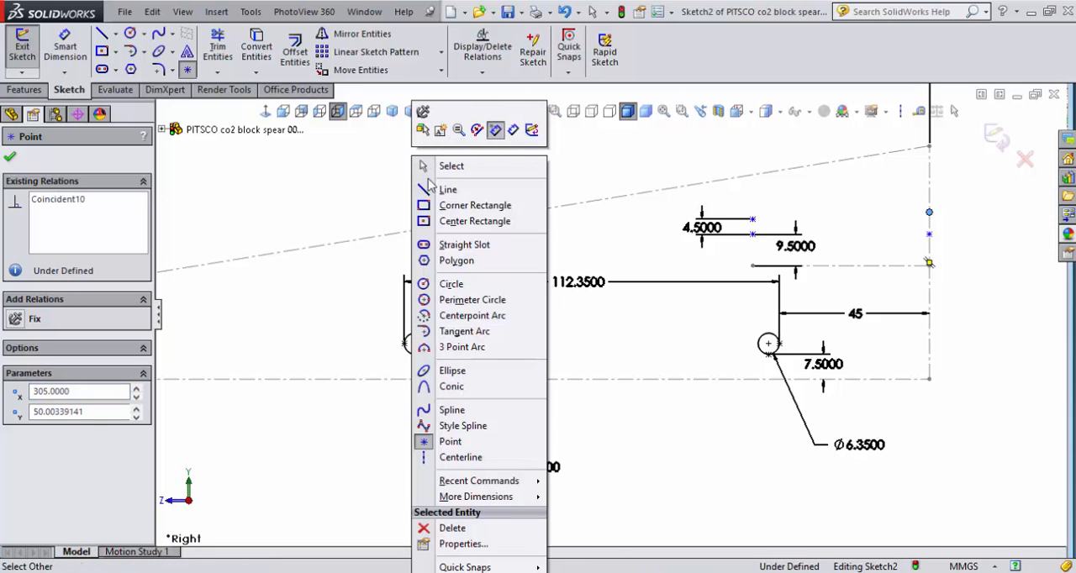
{"action": "left_click", "coordinate": [438, 189]}
{"action": "key", "text": "Escape"}
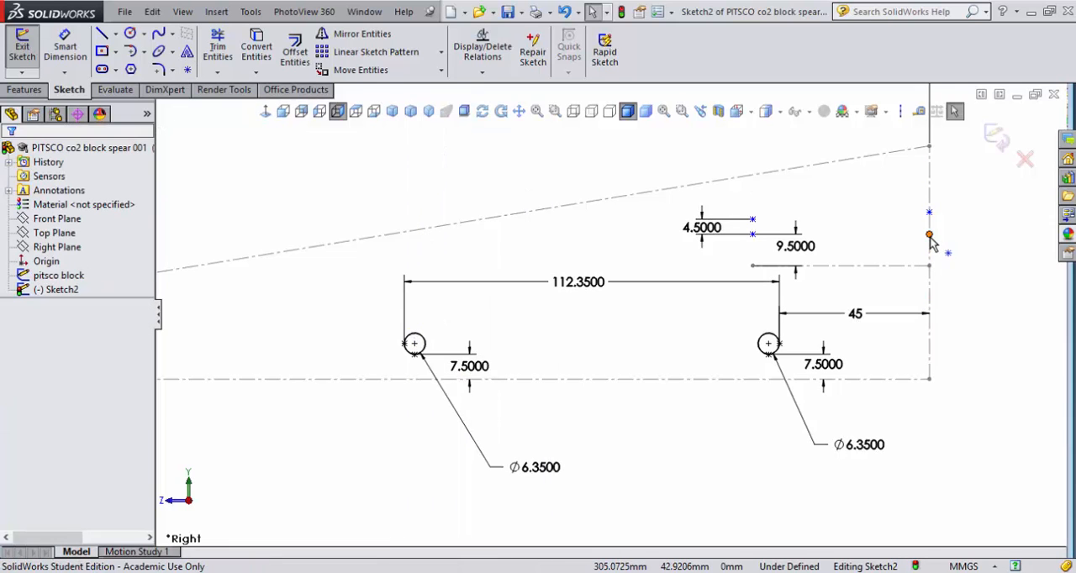
{"action": "left_click", "coordinate": [929, 236]}
{"action": "right_click", "coordinate": [929, 239]}
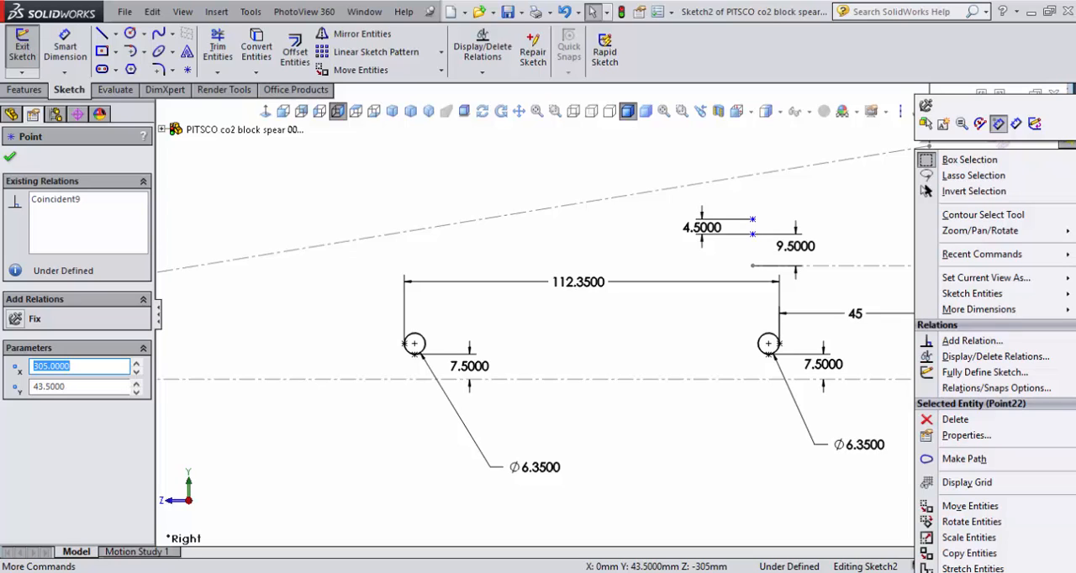
{"action": "left_click", "coordinate": [1002, 521]}
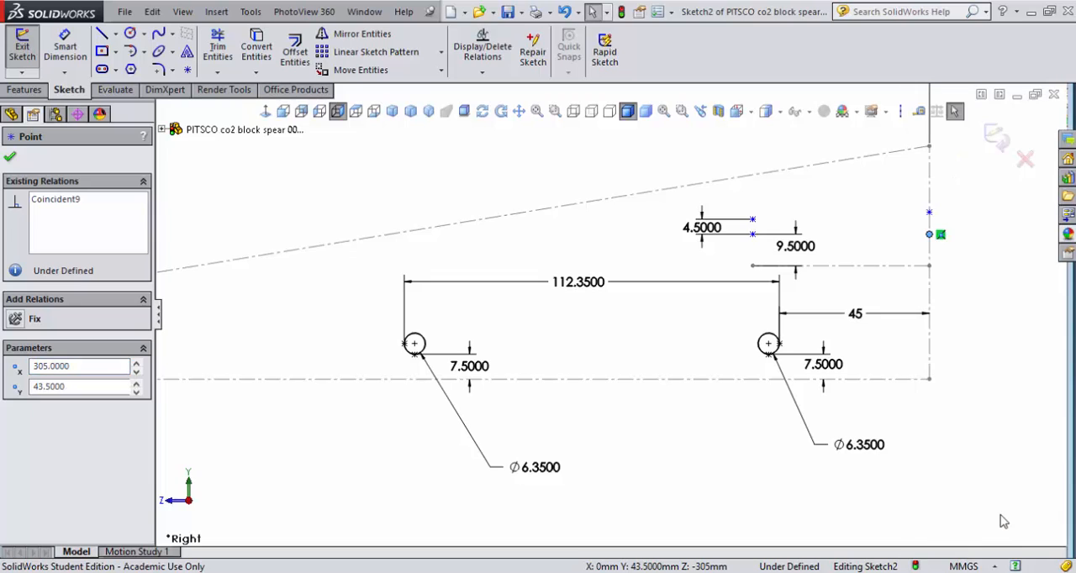
- Dimension the lower point on the rear end line 3.5 mm above the short centerline's rear endpoint
{"action": "left_click", "coordinate": [62, 42]}
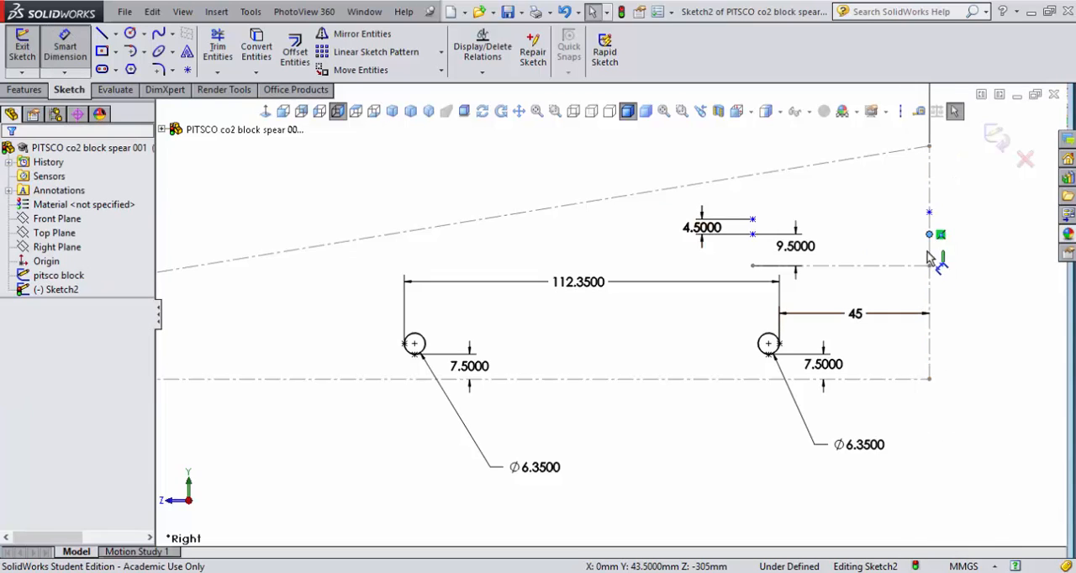
{"action": "left_click", "coordinate": [930, 268]}
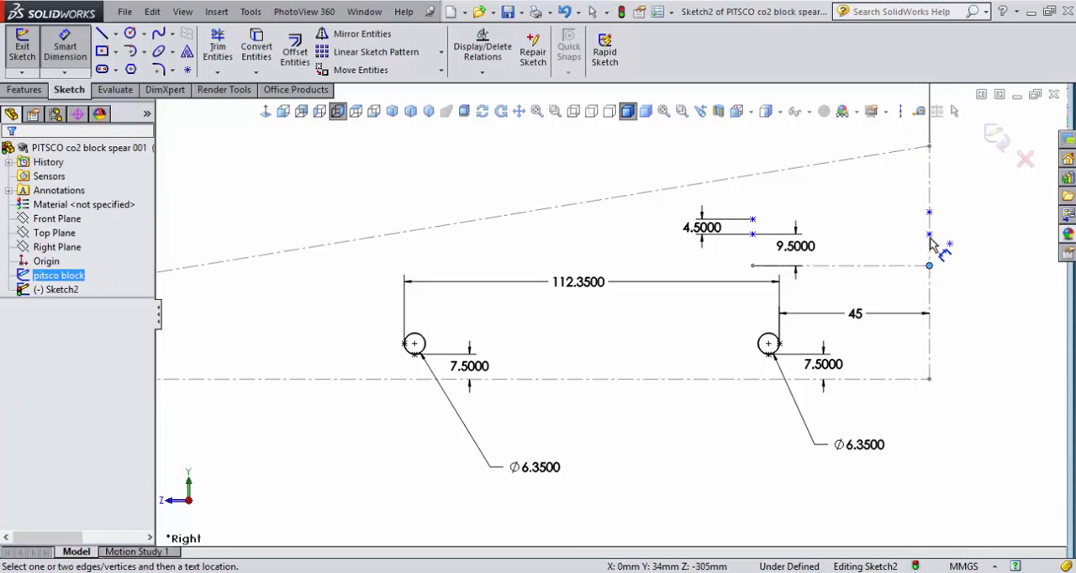
{"action": "left_click", "coordinate": [928, 235]}
{"action": "left_click", "coordinate": [960, 251]}
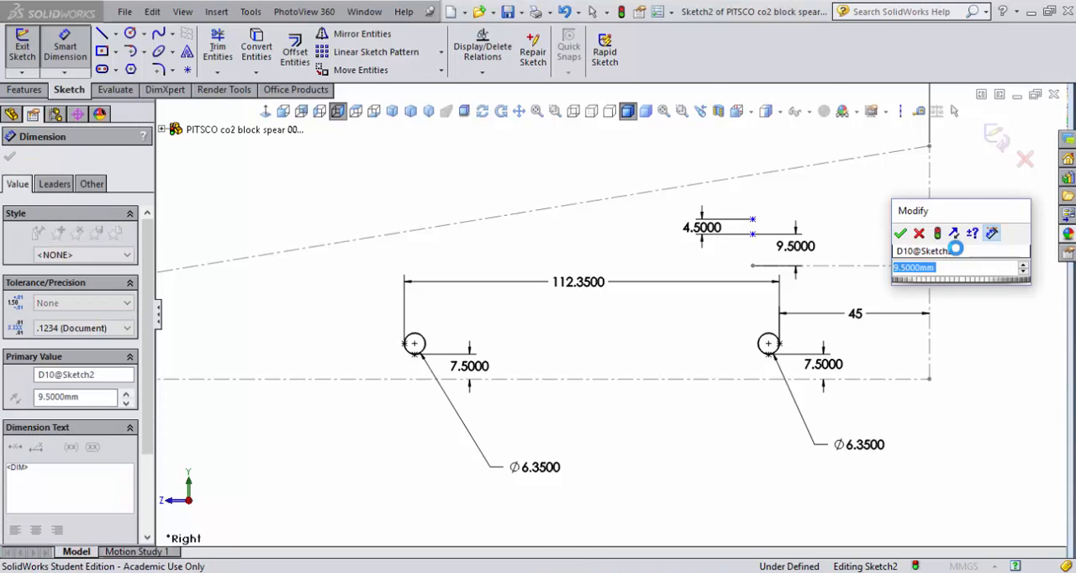
{"action": "type", "text": "3.5"}
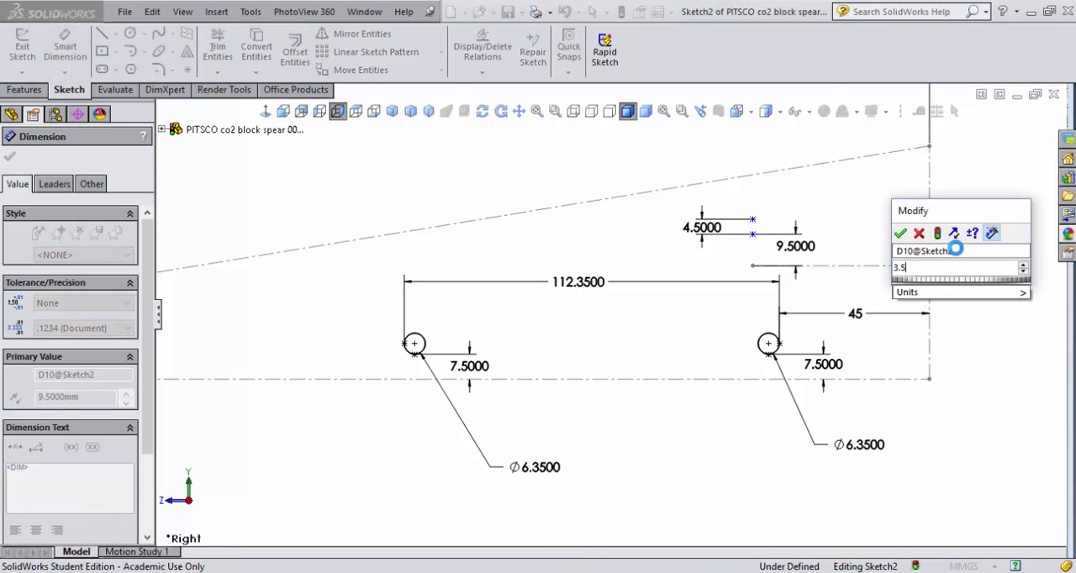
{"action": "key", "text": "Return"}
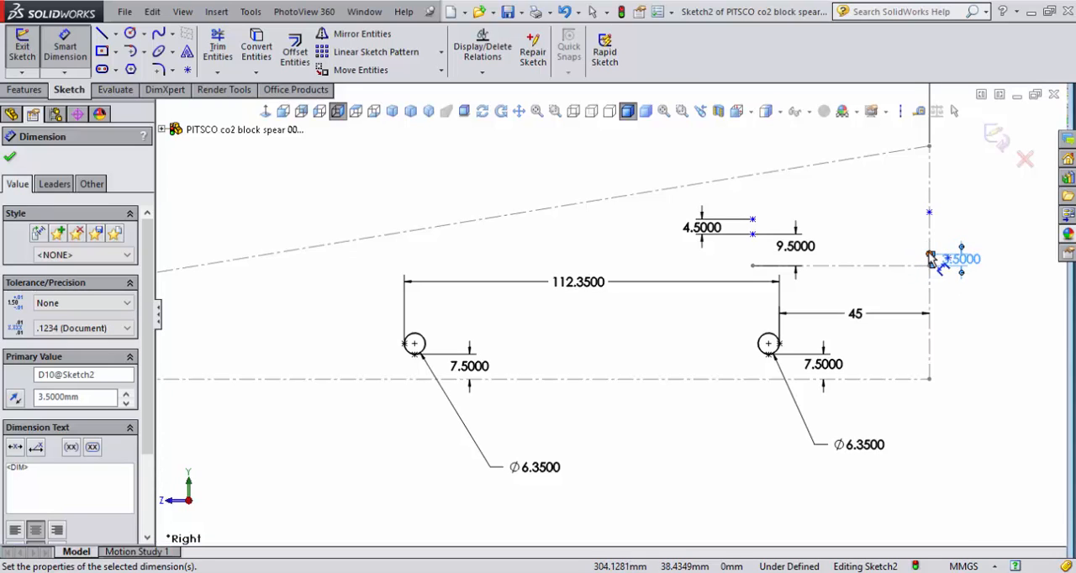
- Move the lower rear point's height dimension text clear of the geometry and set its value to 9.5 mm
{"action": "left_click", "coordinate": [930, 255]}
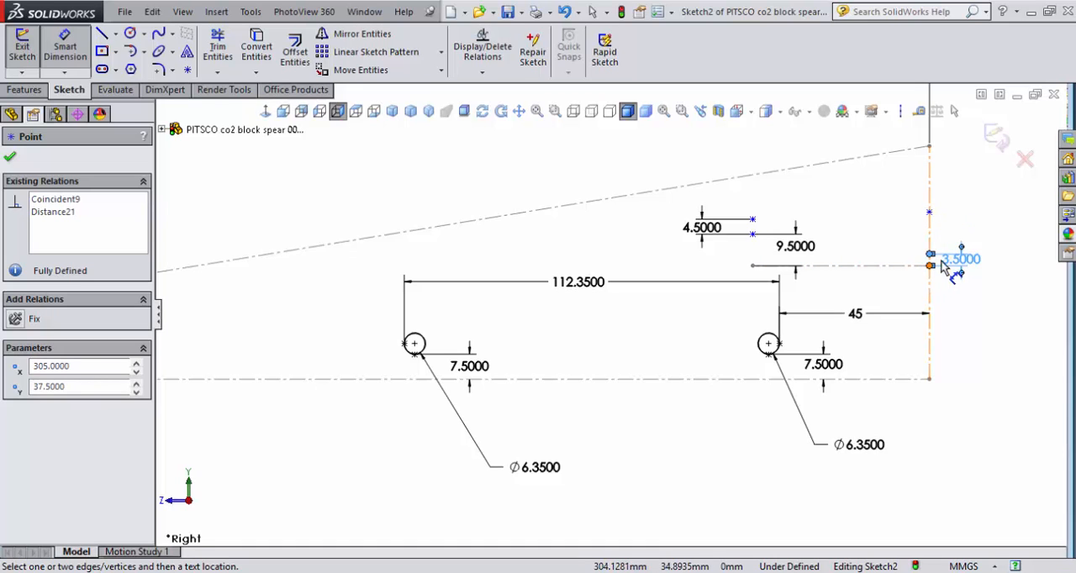
{"action": "right_click", "coordinate": [956, 227]}
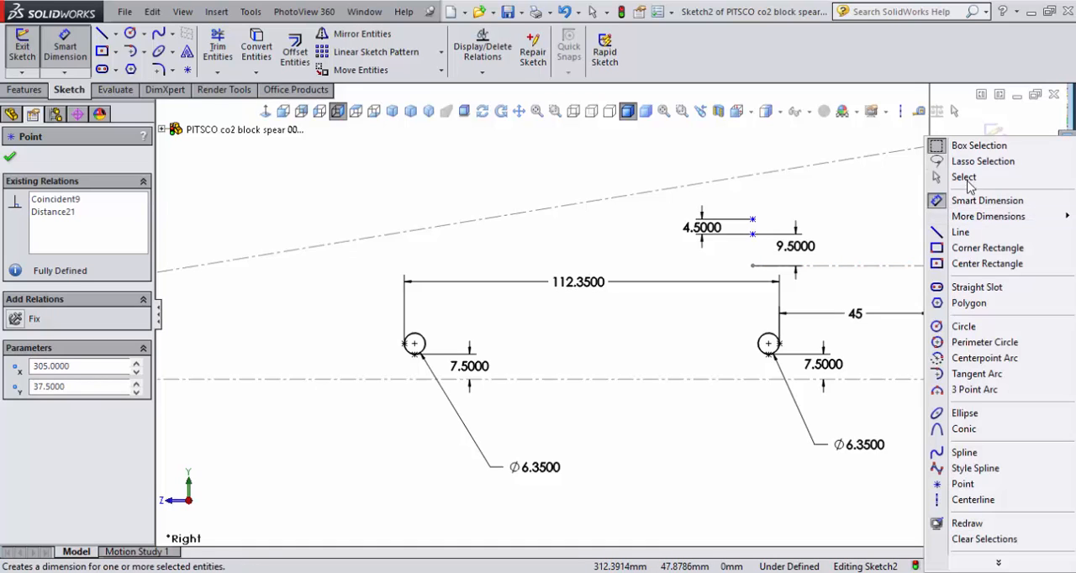
{"action": "left_click", "coordinate": [966, 175]}
{"action": "left_click", "coordinate": [961, 260]}
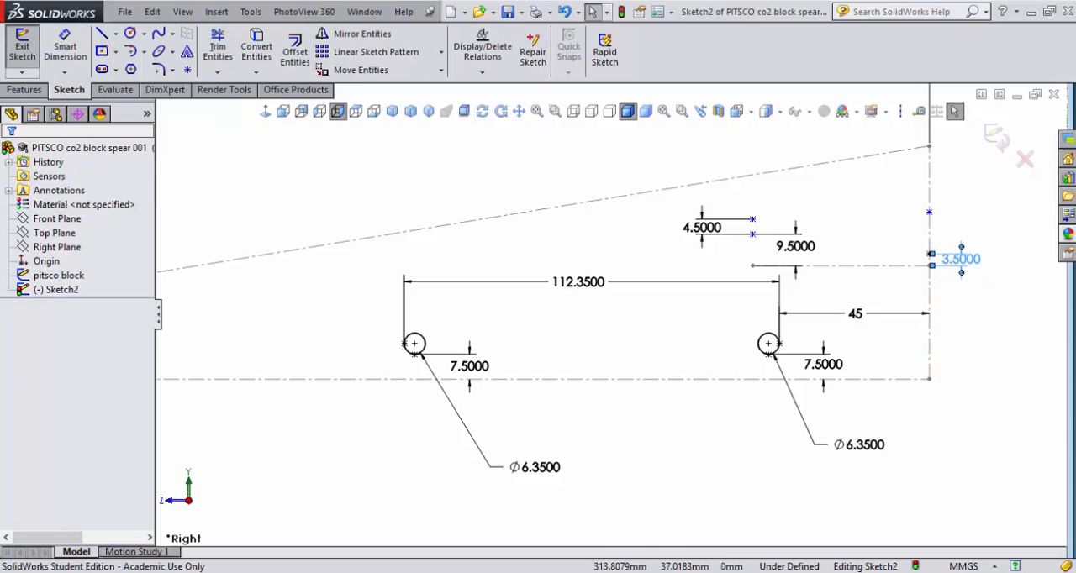
{"action": "mouse_move", "coordinate": [962, 259]}
{"action": "left_mouse_down"}
{"action": "mouse_move", "coordinate": [979, 300]}
{"action": "mouse_move", "coordinate": [970, 293]}
{"action": "mouse_move", "coordinate": [982, 297]}
{"action": "left_mouse_up"}
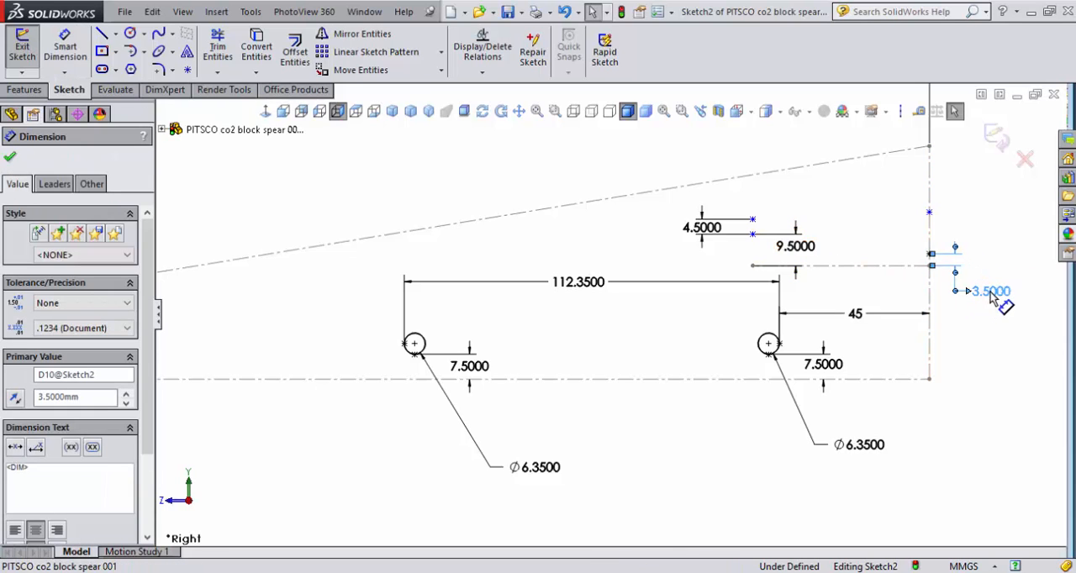
{"action": "double_click", "coordinate": [983, 293]}
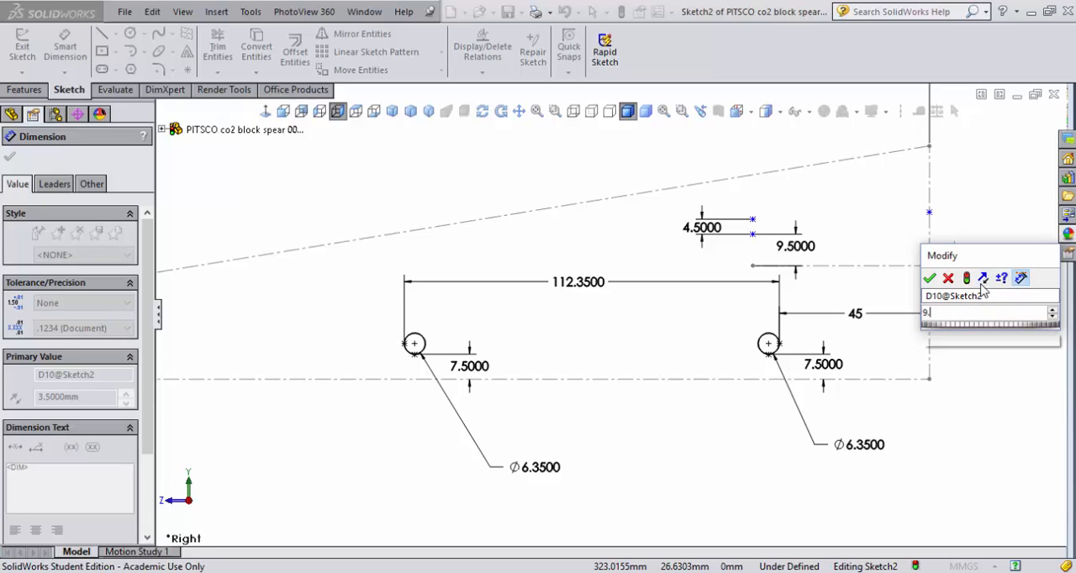
{"action": "type", "text": "9.5"}
{"action": "key", "text": "Return"}
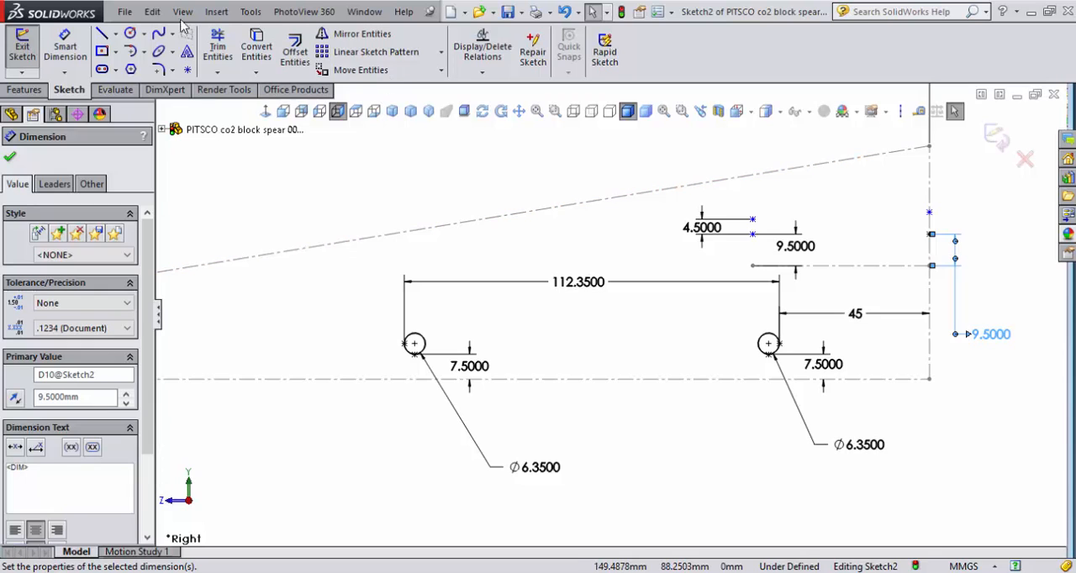
- Dimension the upper point on the rear end line 3.5 mm above the lower rear point
{"action": "left_click", "coordinate": [64, 49]}
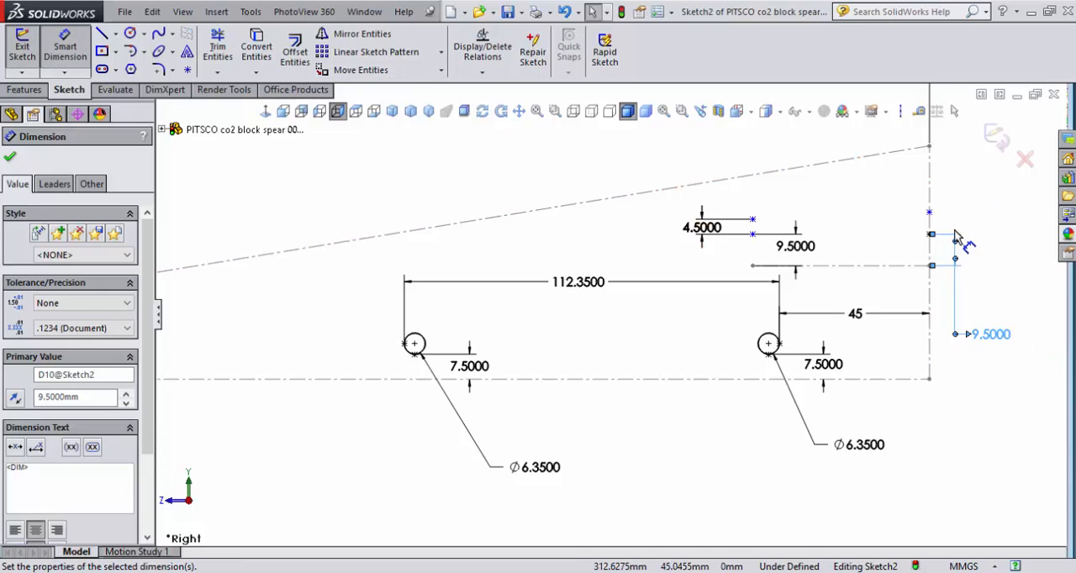
{"action": "left_click", "coordinate": [929, 212]}
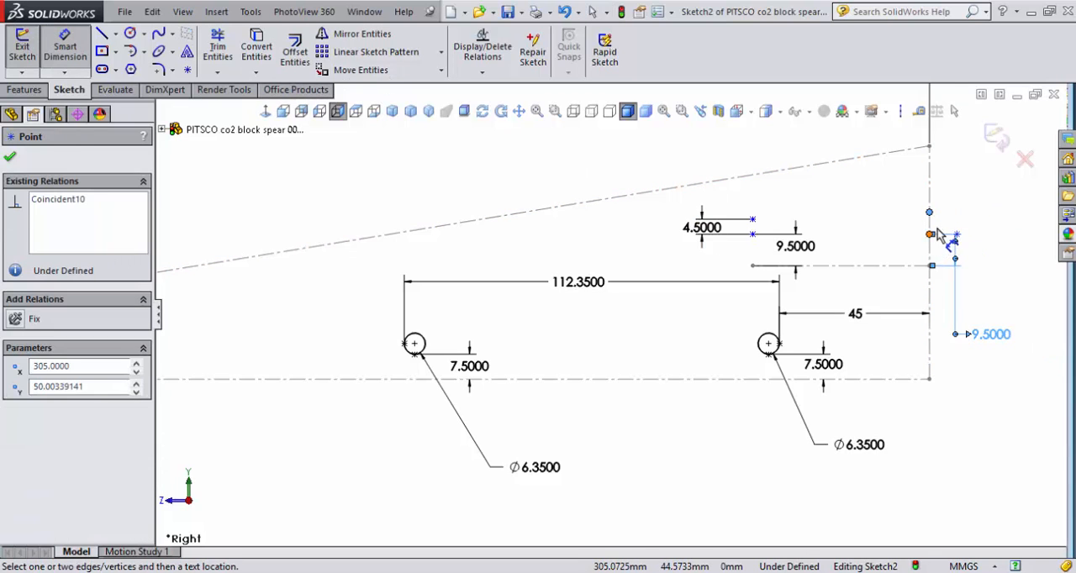
{"action": "left_click", "coordinate": [931, 234]}
{"action": "left_click", "coordinate": [966, 222]}
{"action": "type", "text": "3"}
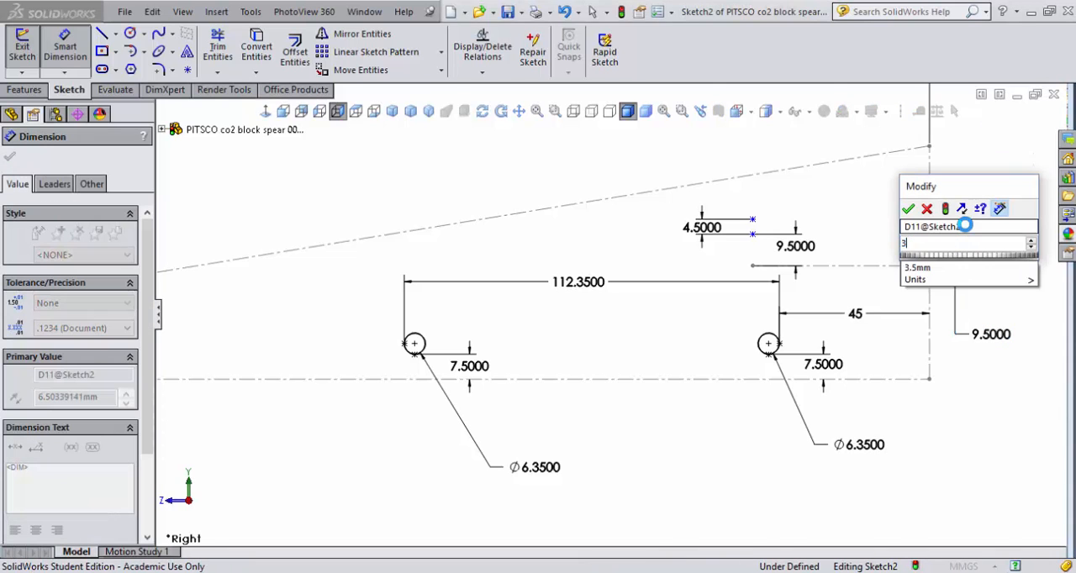
{"action": "type", "text": ".5"}
{"action": "key", "text": "Return"}
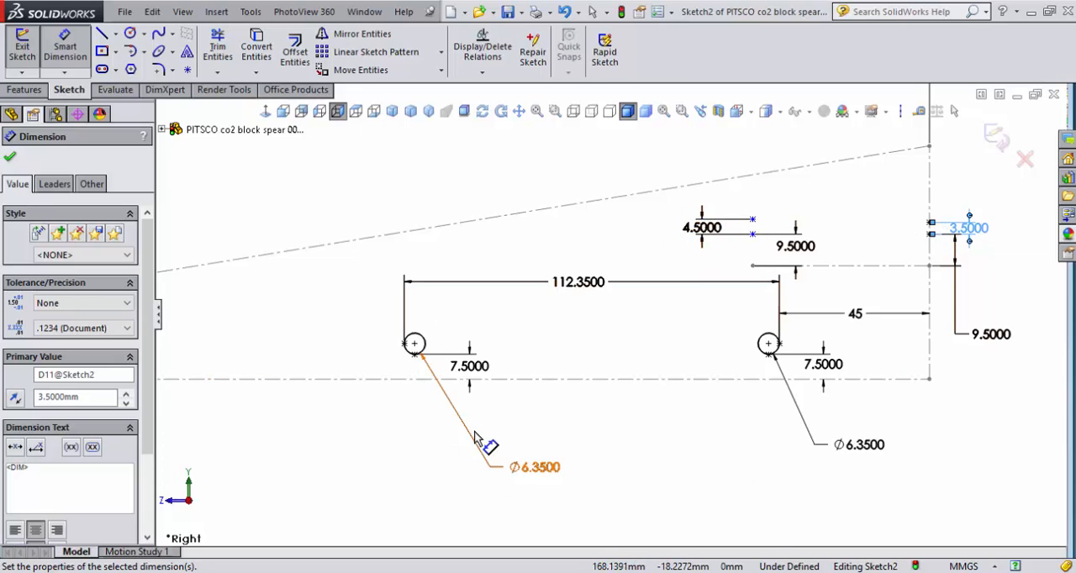
- Draw a horizontal construction line from the front axle hole's center forward to the vertical front centerline
{"action": "scroll", "coordinate": [509, 311], "scroll_direction": "up", "scroll_amount": 3}
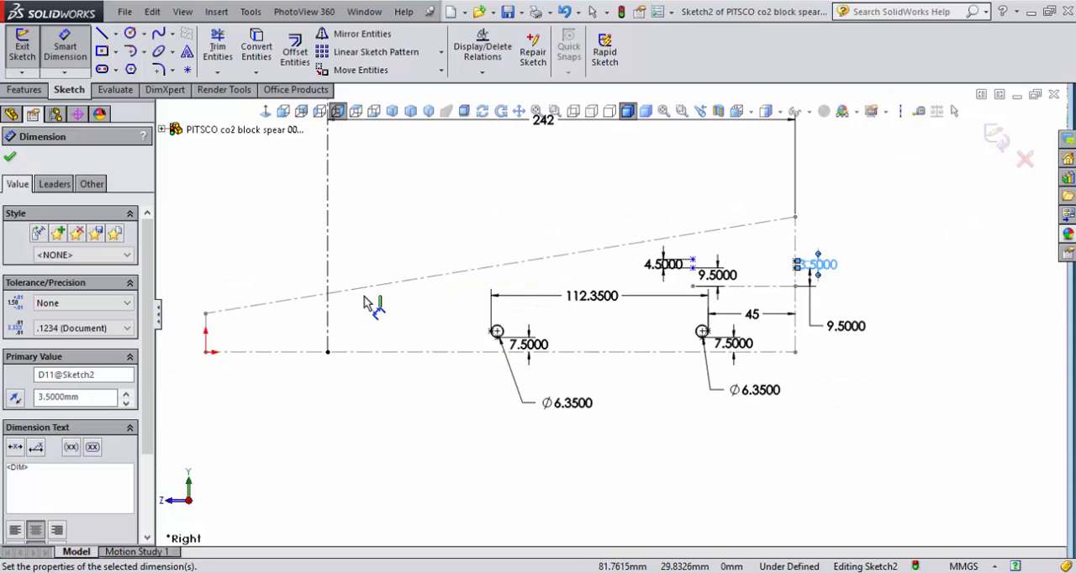
{"action": "scroll", "coordinate": [364, 302], "scroll_direction": "down", "scroll_amount": 3}
{"action": "right_click", "coordinate": [426, 244]}
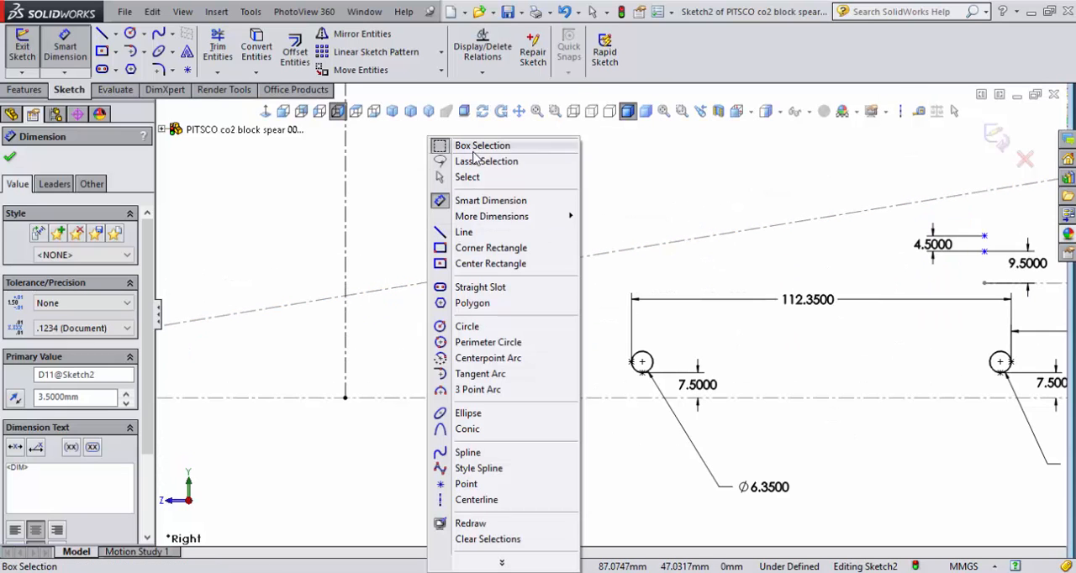
{"action": "left_click", "coordinate": [467, 177]}
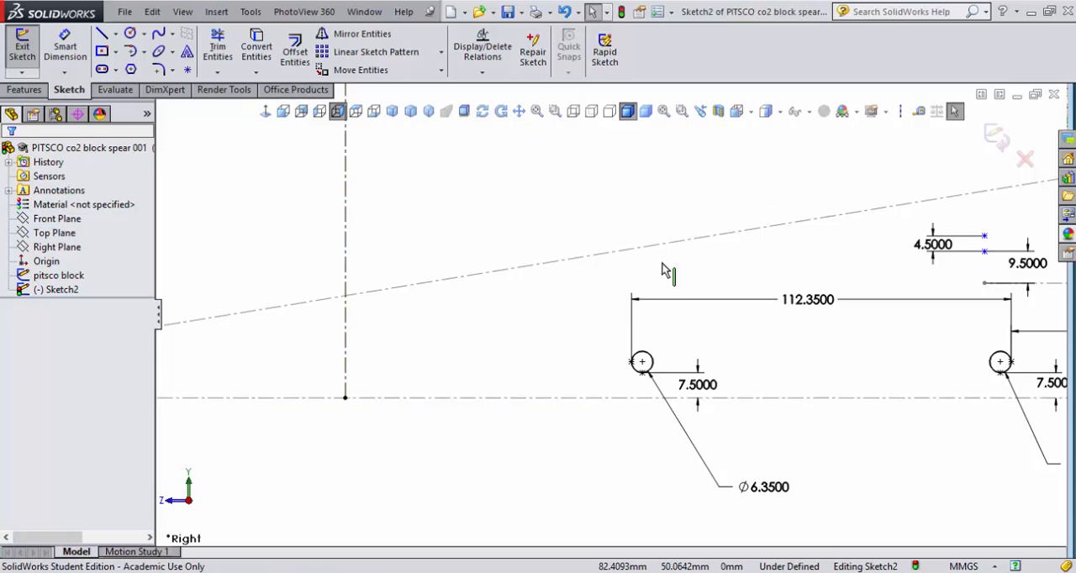
{"action": "left_click", "coordinate": [899, 113]}
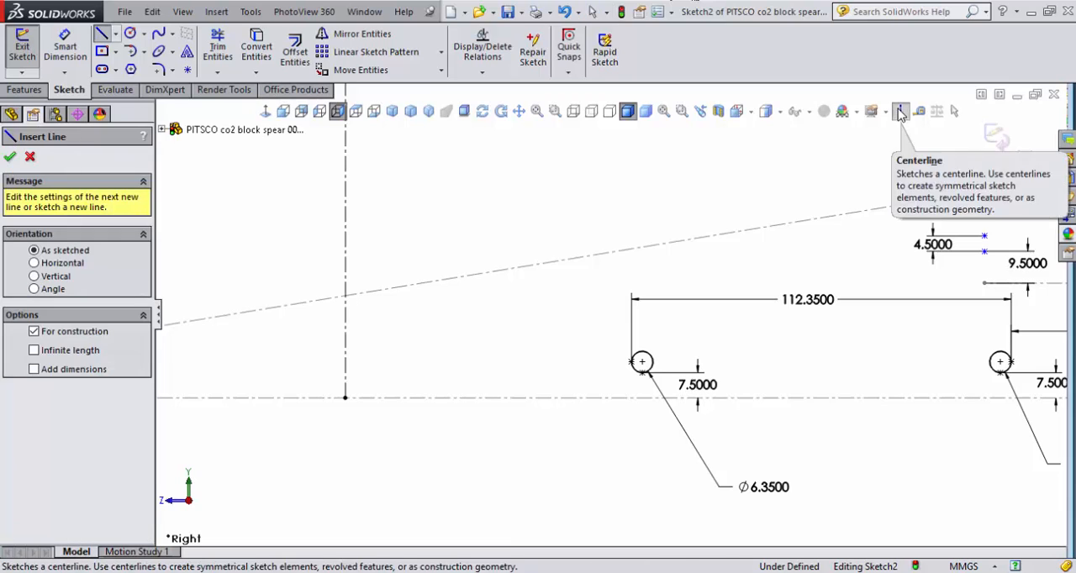
{"action": "left_click", "coordinate": [64, 265]}
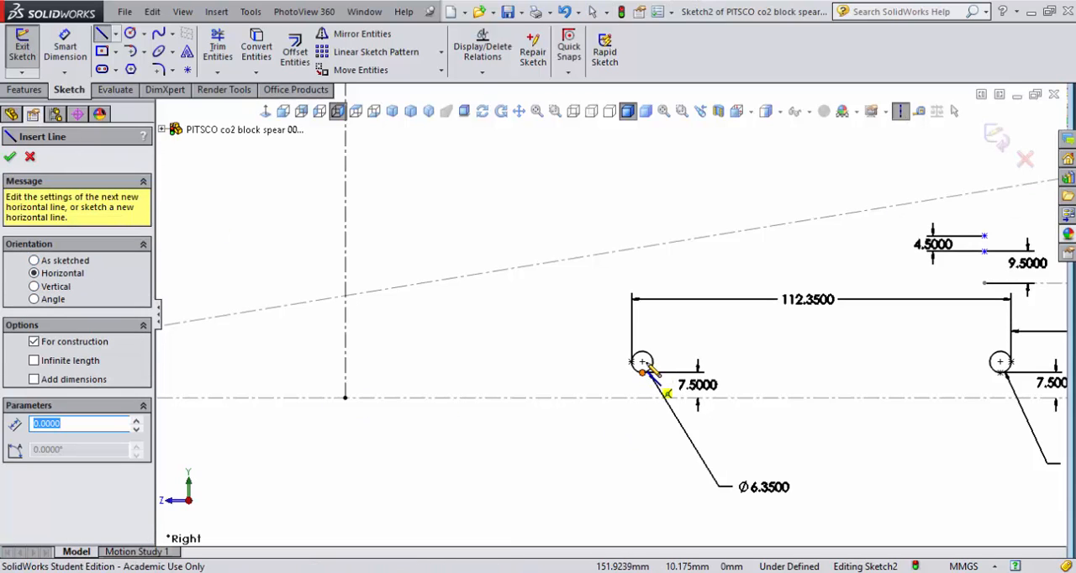
{"action": "left_click", "coordinate": [642, 362]}
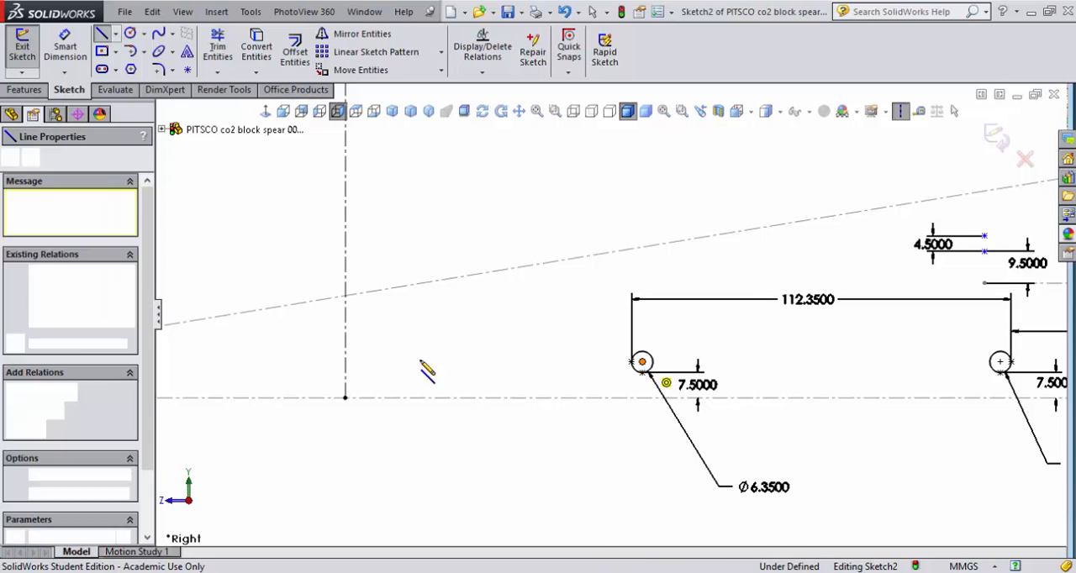
{"action": "left_click", "coordinate": [345, 362]}
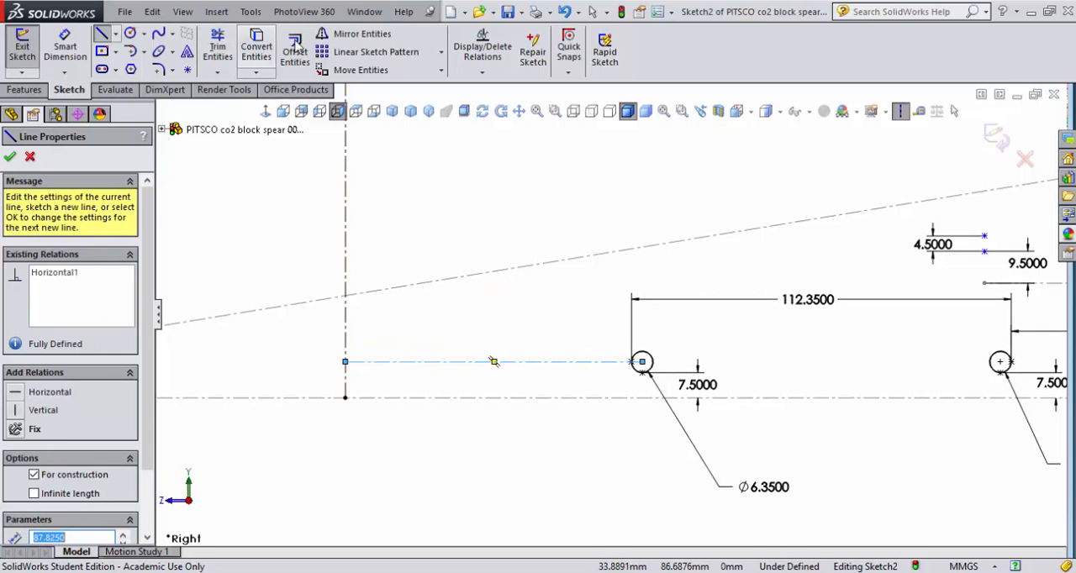
- Place a sketch point where the new horizontal construction line meets the vertical front centerline
{"action": "left_click", "coordinate": [188, 70]}
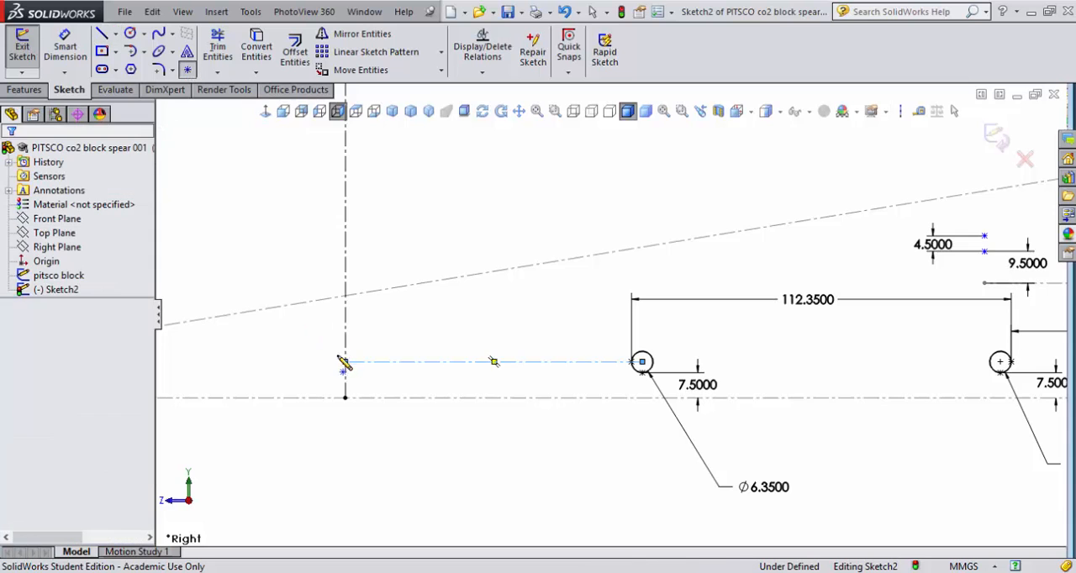
{"action": "left_click", "coordinate": [434, 361]}
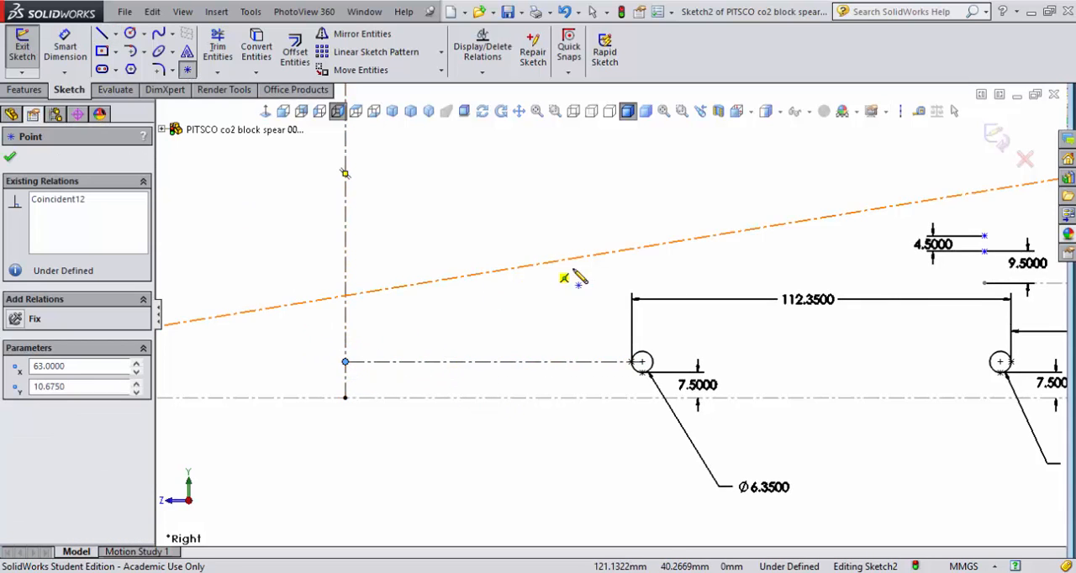
{"action": "scroll", "coordinate": [852, 300], "scroll_direction": "up", "scroll_amount": 3}
{"action": "scroll", "coordinate": [807, 328], "scroll_direction": "down", "scroll_amount": 2}
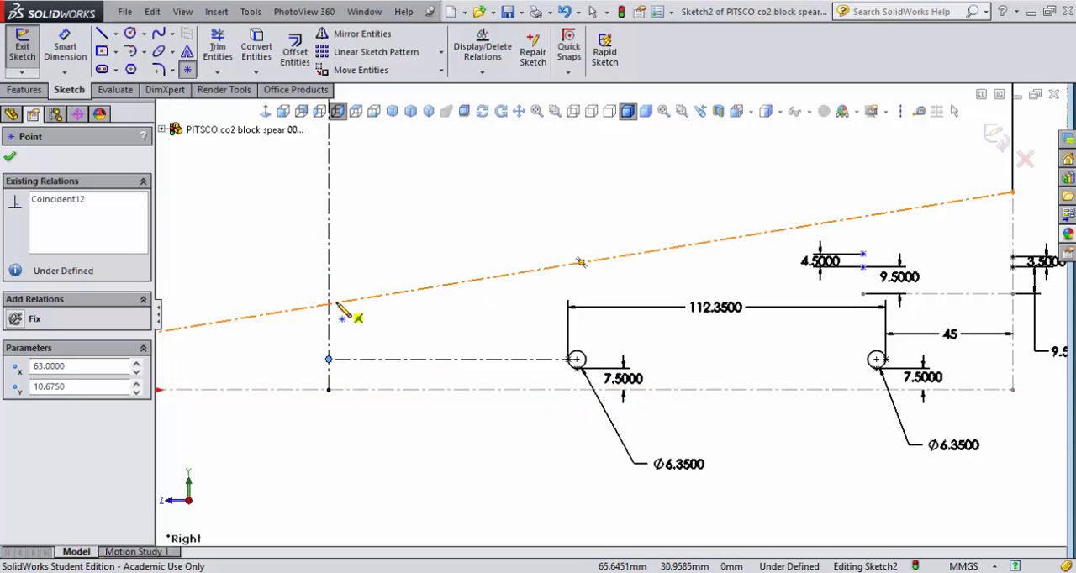
{"action": "key", "text": "Escape"}
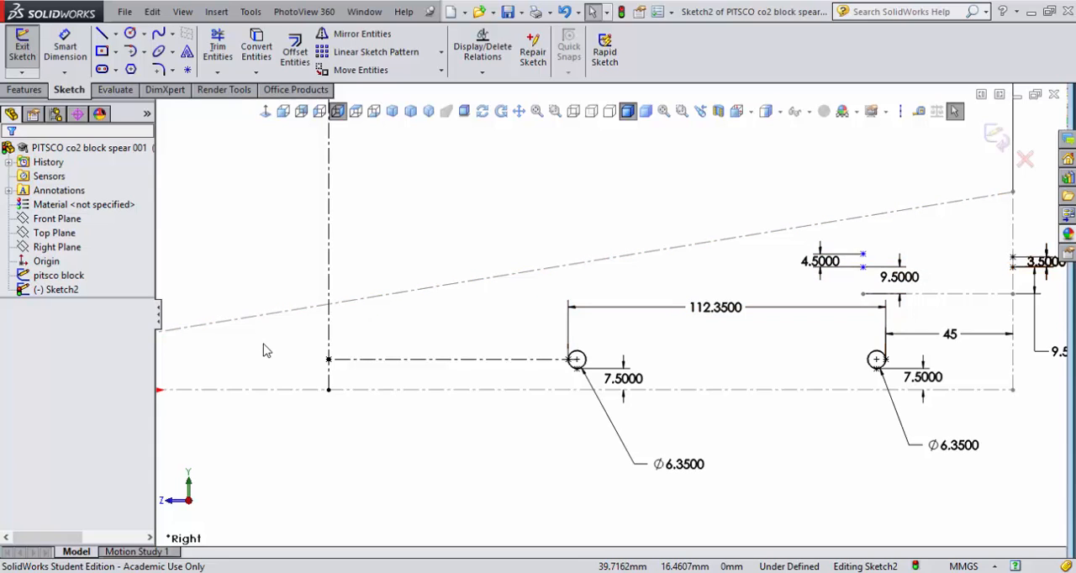
- Sketch the body's top spline from the front point over the front axle hole, through the upper 4.5 mm point, to the upper rear point
{"action": "left_click", "coordinate": [159, 35]}
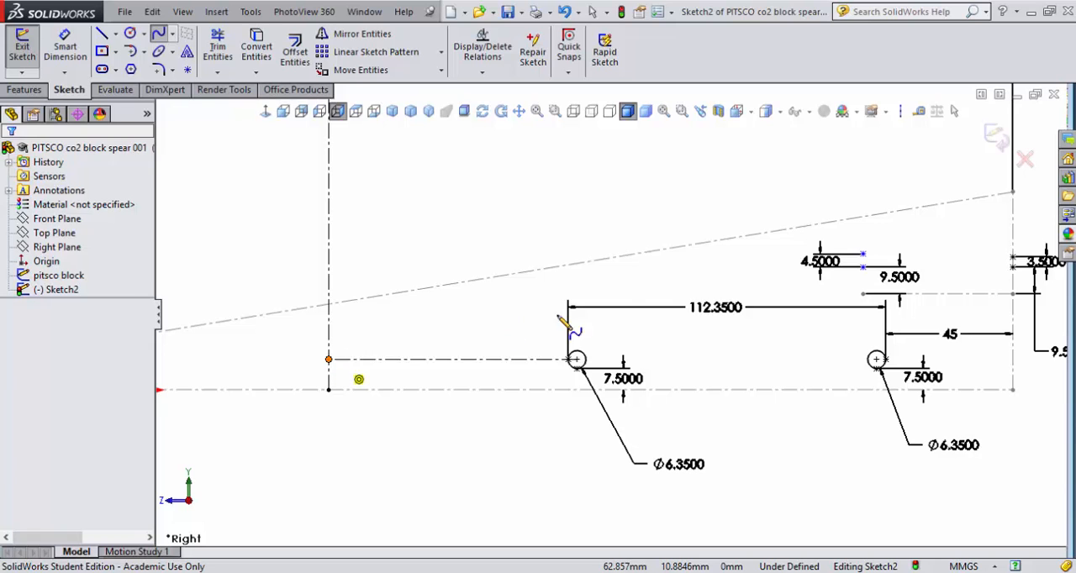
{"action": "left_click", "coordinate": [329, 359]}
{"action": "left_click", "coordinate": [568, 285]}
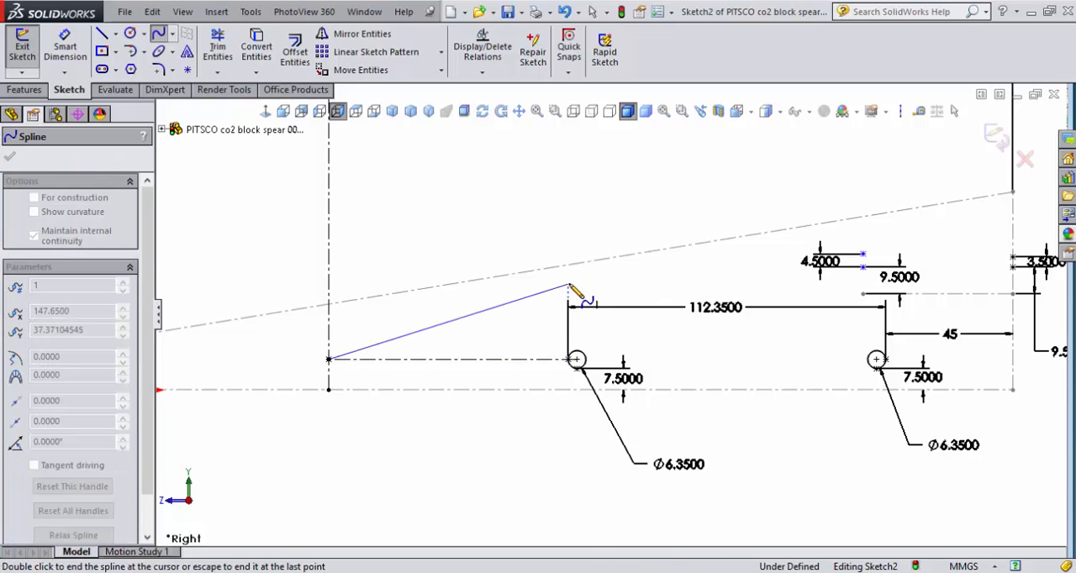
{"action": "left_click", "coordinate": [863, 254]}
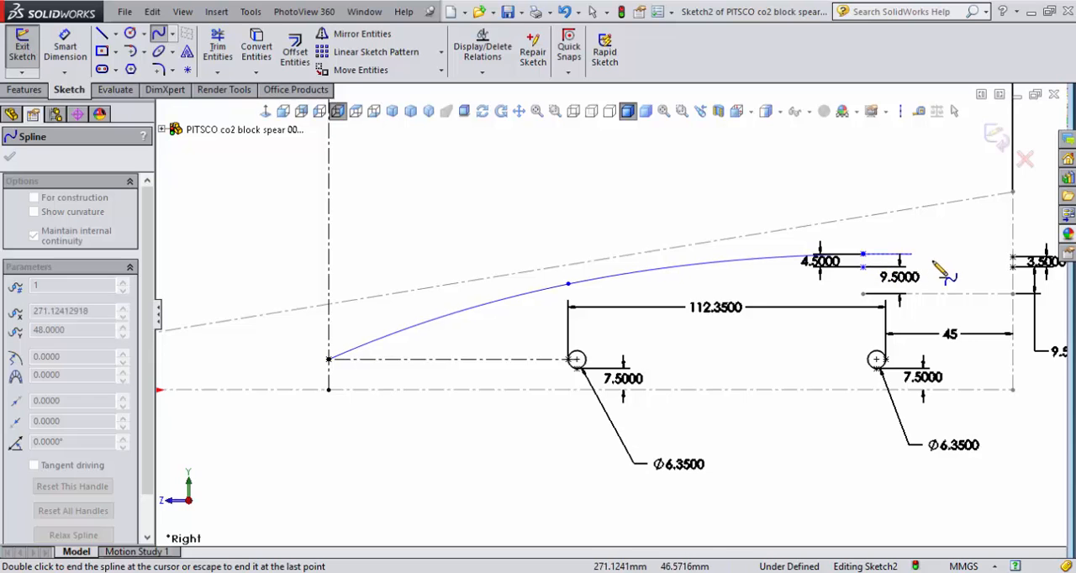
{"action": "left_click", "coordinate": [1013, 258]}
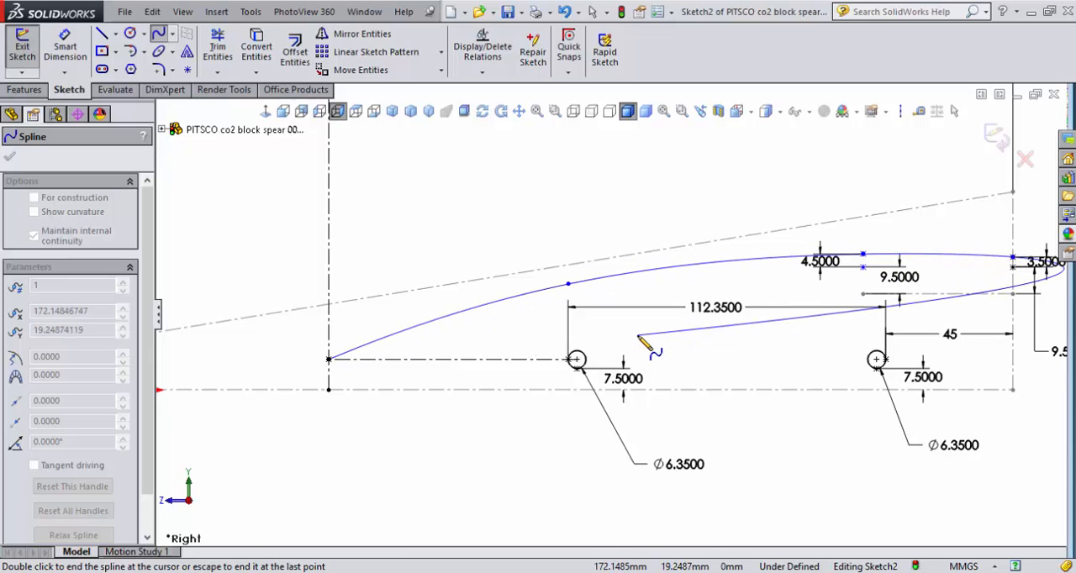
{"action": "key", "text": "Escape"}
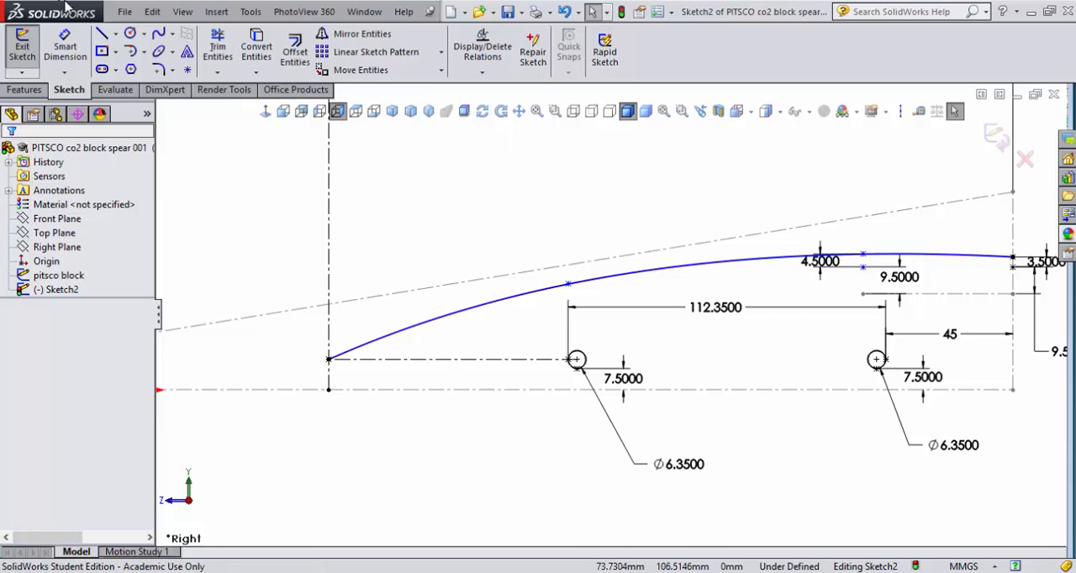
- Draw a solid vertical line from the top spline's rear end down to the block's lower rear corner
{"action": "left_click", "coordinate": [102, 34]}
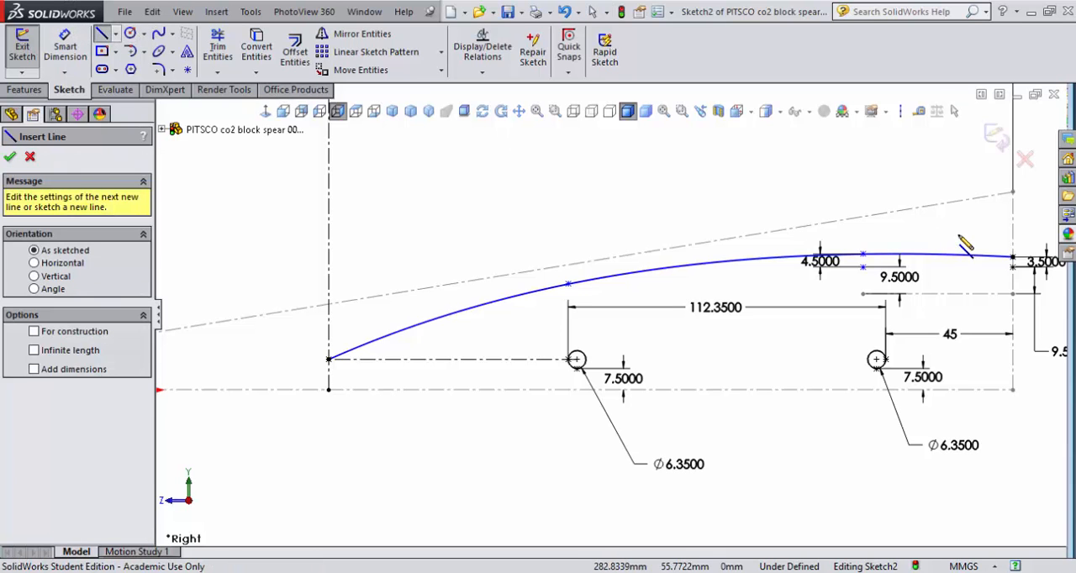
{"action": "left_click", "coordinate": [1012, 258]}
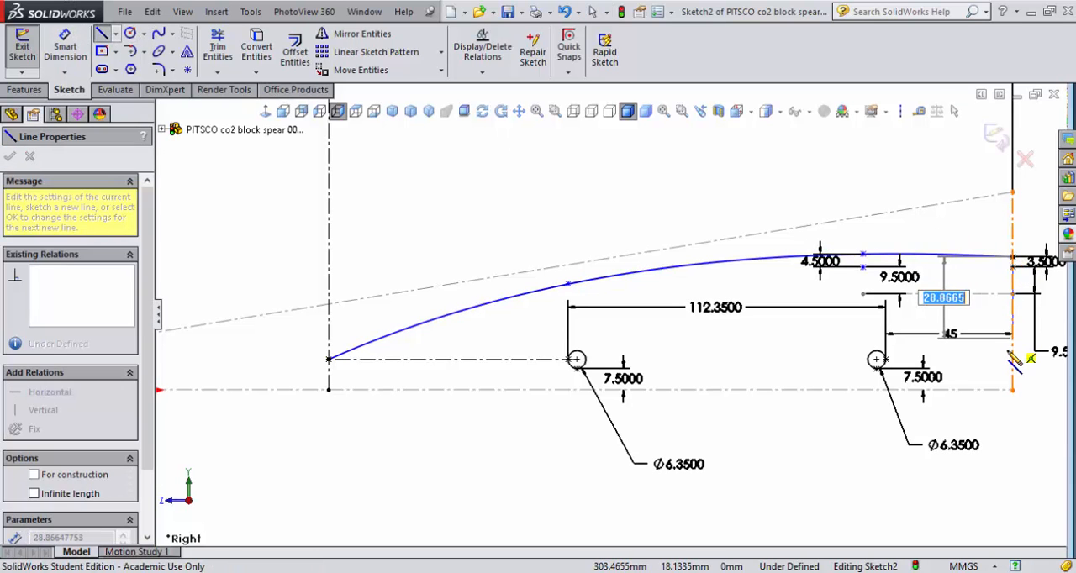
{"action": "left_click", "coordinate": [1012, 389]}
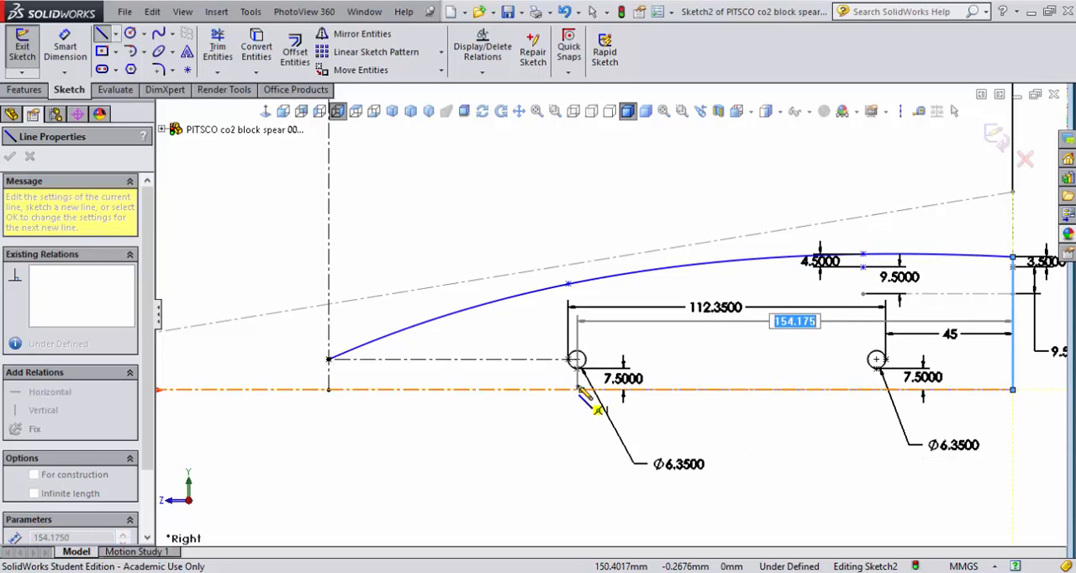
{"action": "left_click", "coordinate": [579, 389]}
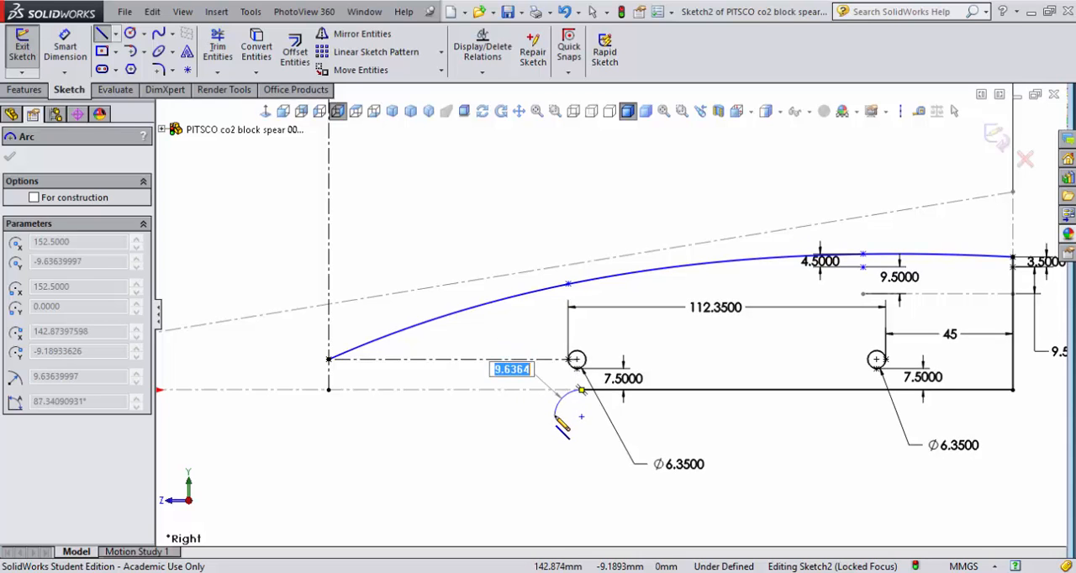
{"action": "key", "text": "Escape"}
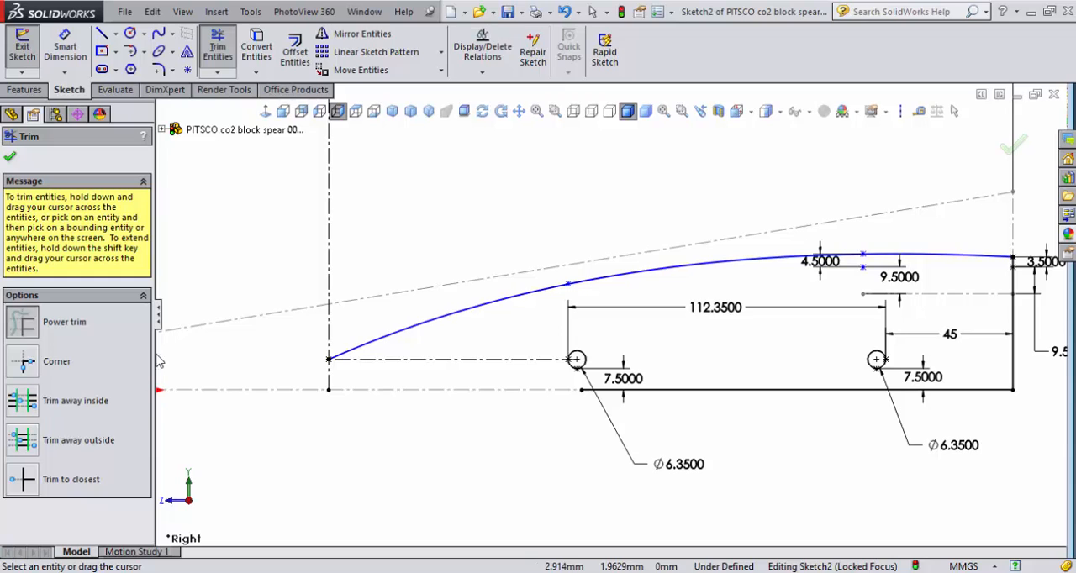
{"action": "left_click_drag", "start_coordinate": [731, 432], "coordinate": [741, 394]}
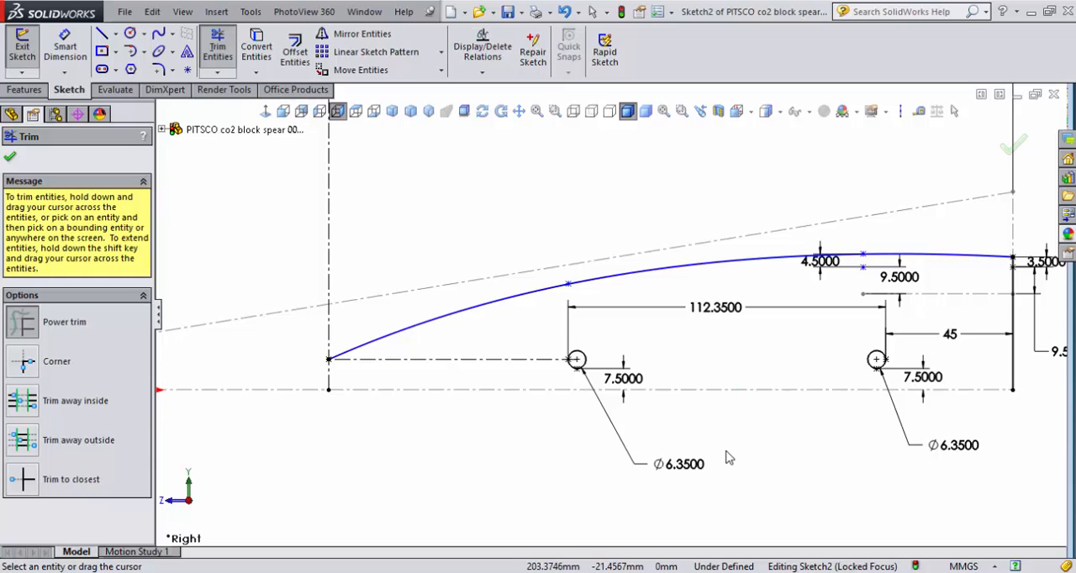
- Draw a solid bottom line about 154 mm long from the lower rear corner to directly below the front axle hole's center
{"action": "left_click", "coordinate": [102, 34]}
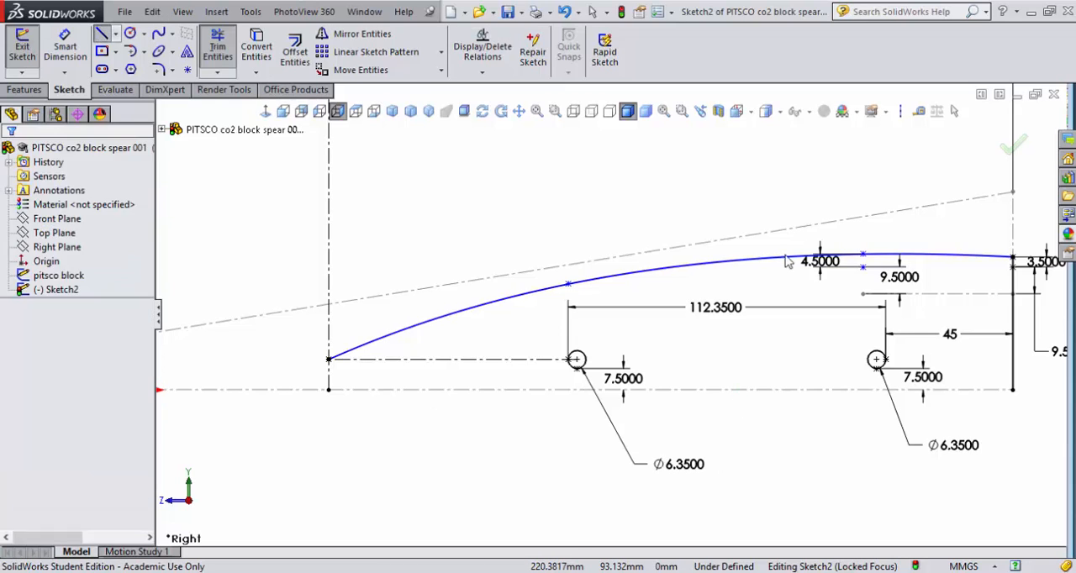
{"action": "left_click", "coordinate": [1012, 389]}
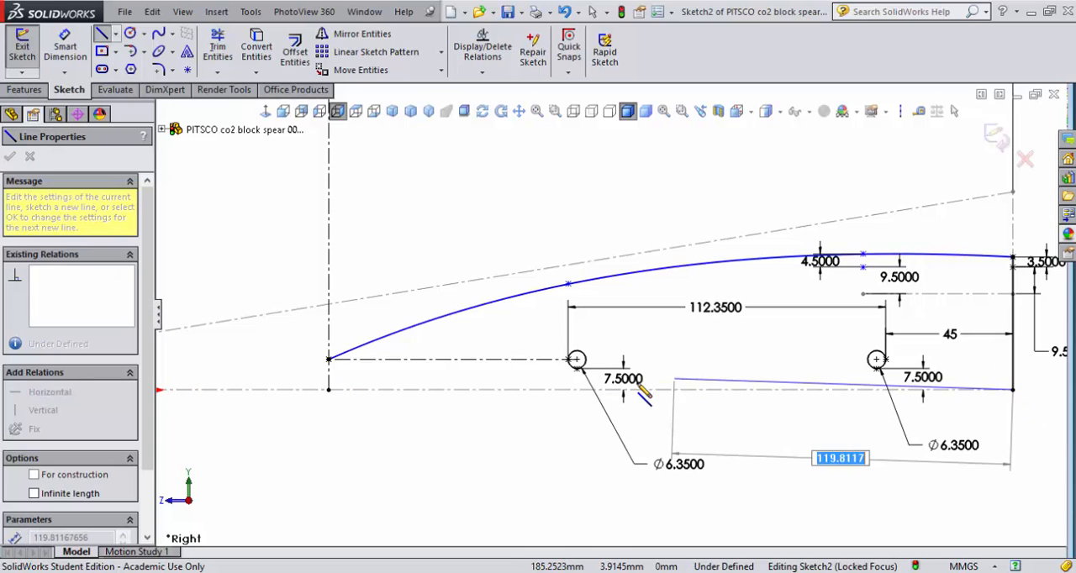
{"action": "left_click", "coordinate": [577, 390]}
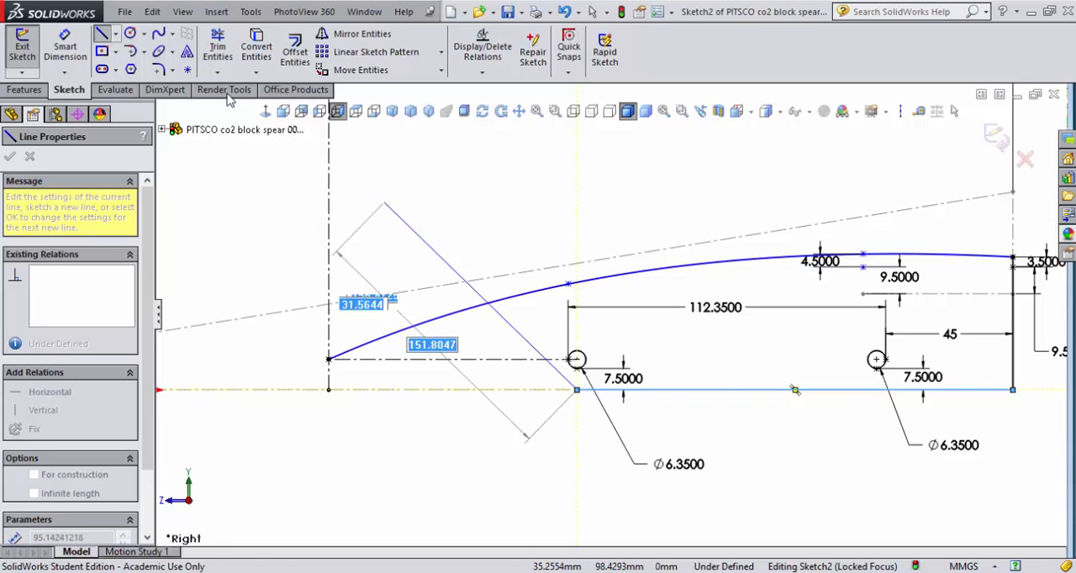
- Sketch a two-point spline from the bottom line's front end to the nose point on the vertical front centerline
{"action": "left_click", "coordinate": [160, 35]}
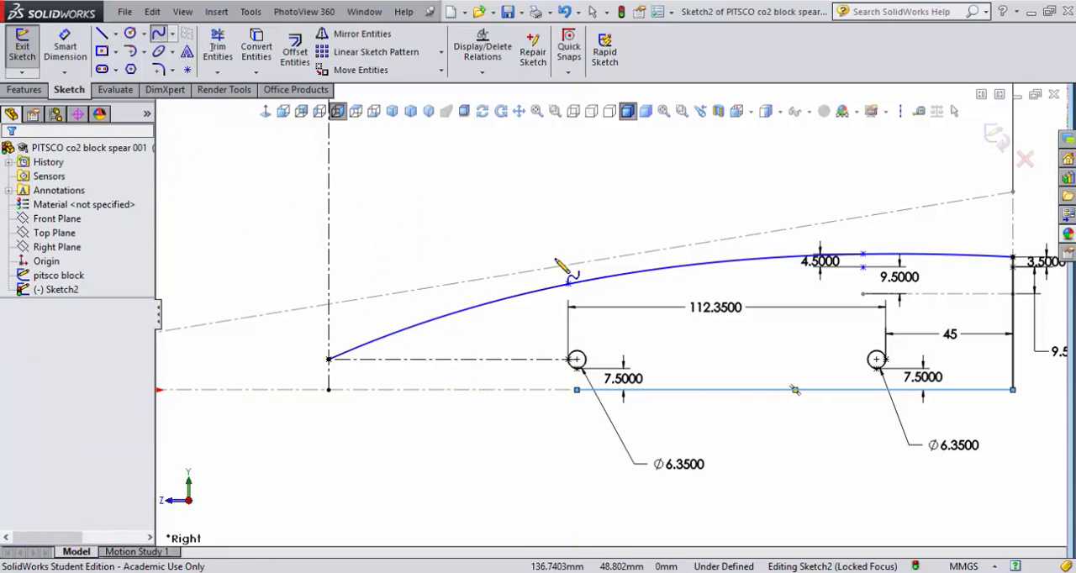
{"action": "left_click", "coordinate": [577, 390]}
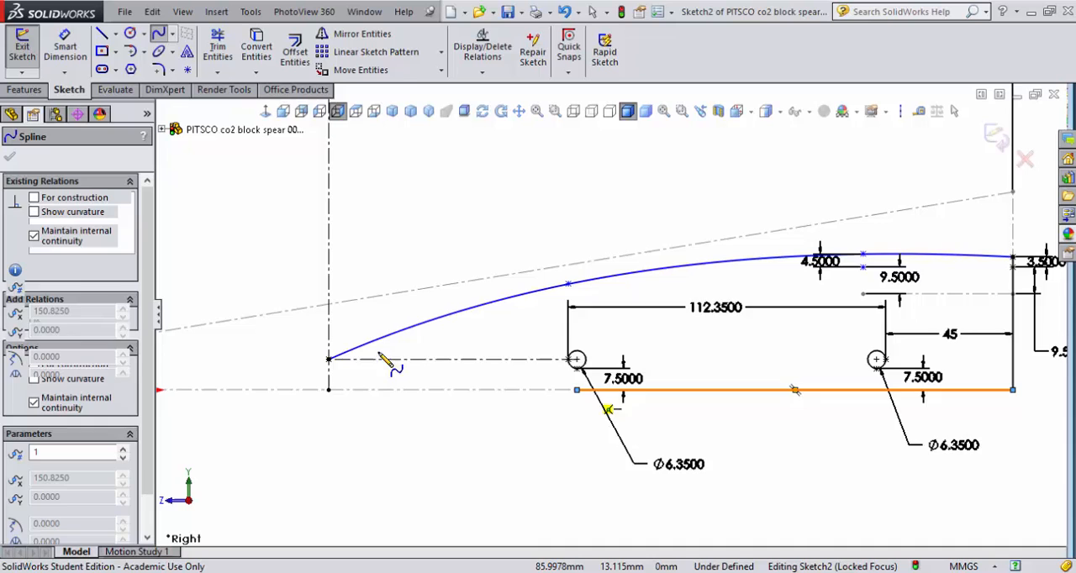
{"action": "left_click", "coordinate": [329, 360]}
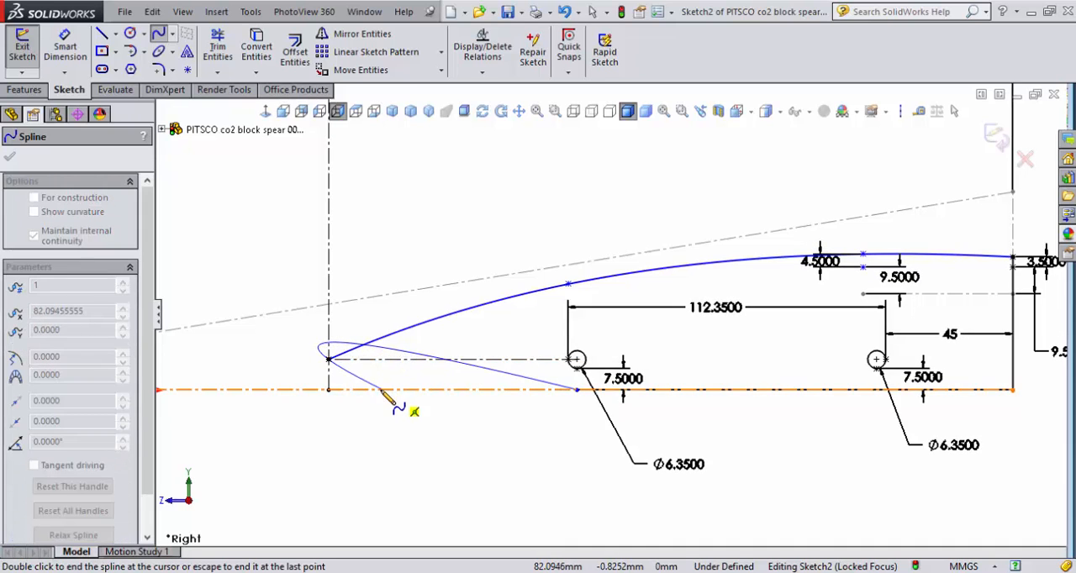
{"action": "key", "text": "Escape"}
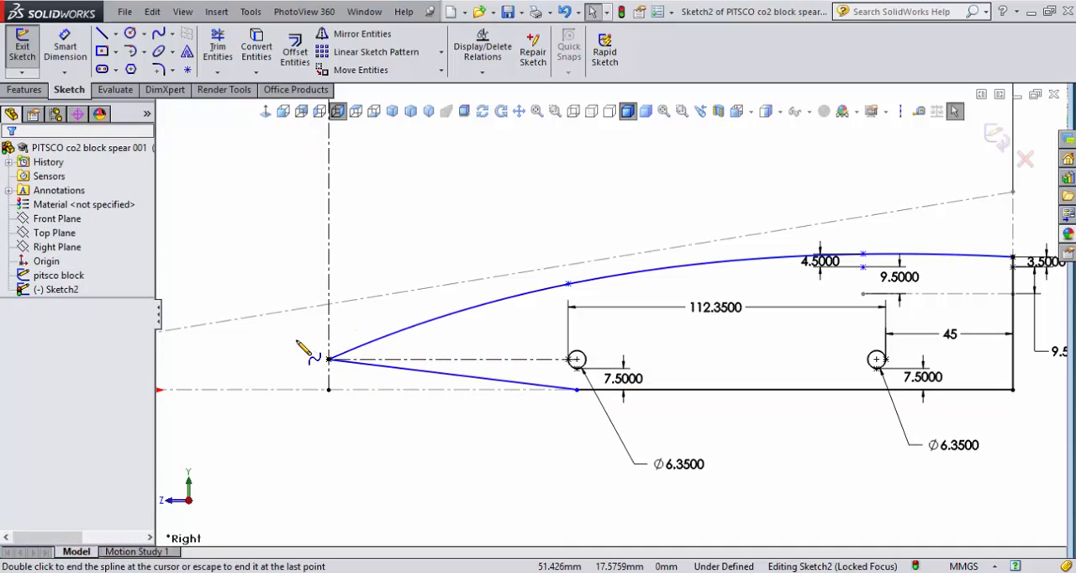
- Bend the lower nose spline into a slight downward curve using its tangent handle at the nose point
{"action": "left_click", "coordinate": [329, 360]}
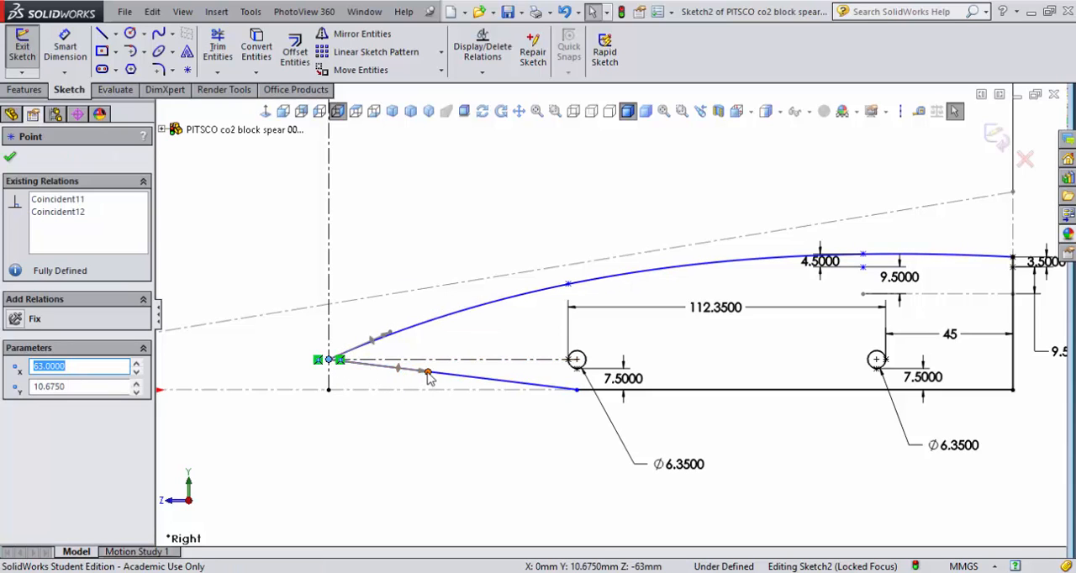
{"action": "mouse_move", "coordinate": [423, 375]}
{"action": "left_mouse_down"}
{"action": "mouse_move", "coordinate": [425, 391]}
{"action": "mouse_move", "coordinate": [422, 381]}
{"action": "left_mouse_up"}
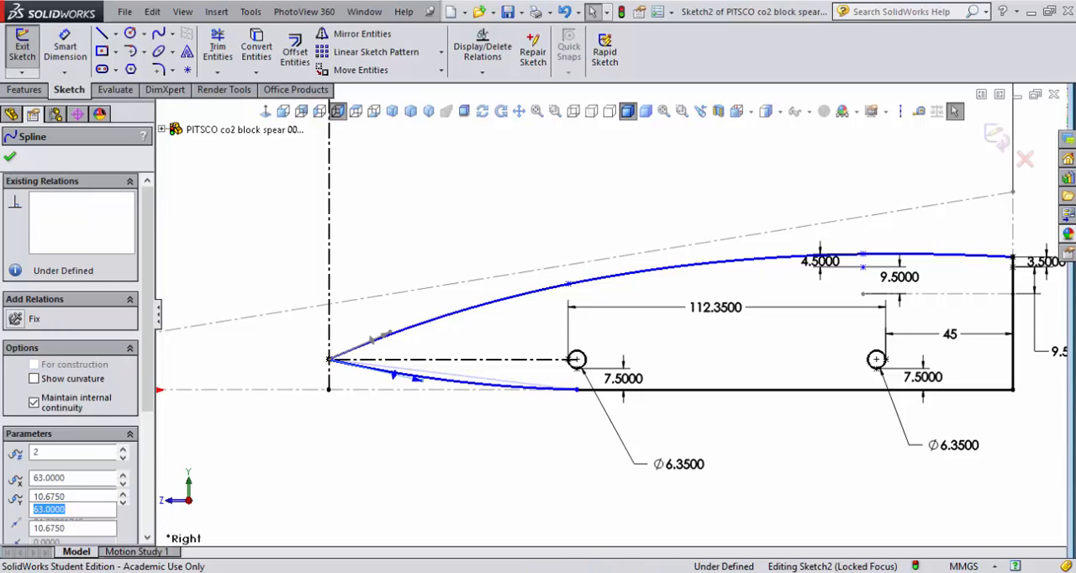
{"action": "left_click", "coordinate": [406, 343]}
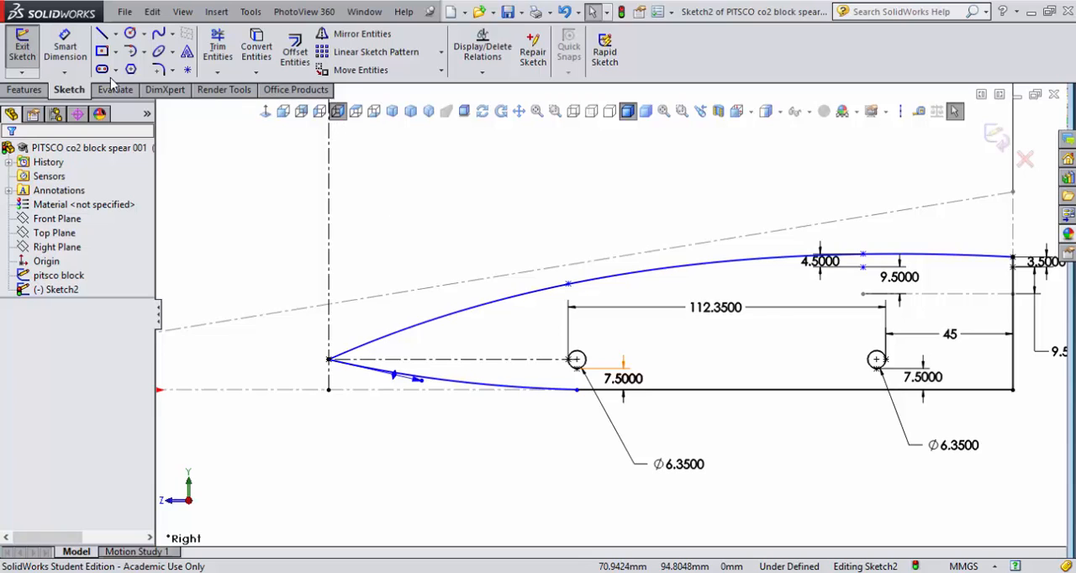
- Extrude the closed side-profile sketch with its axle holes 10 mm symmetrically about the mid plane as a solid boss
{"action": "left_click", "coordinate": [23, 90]}
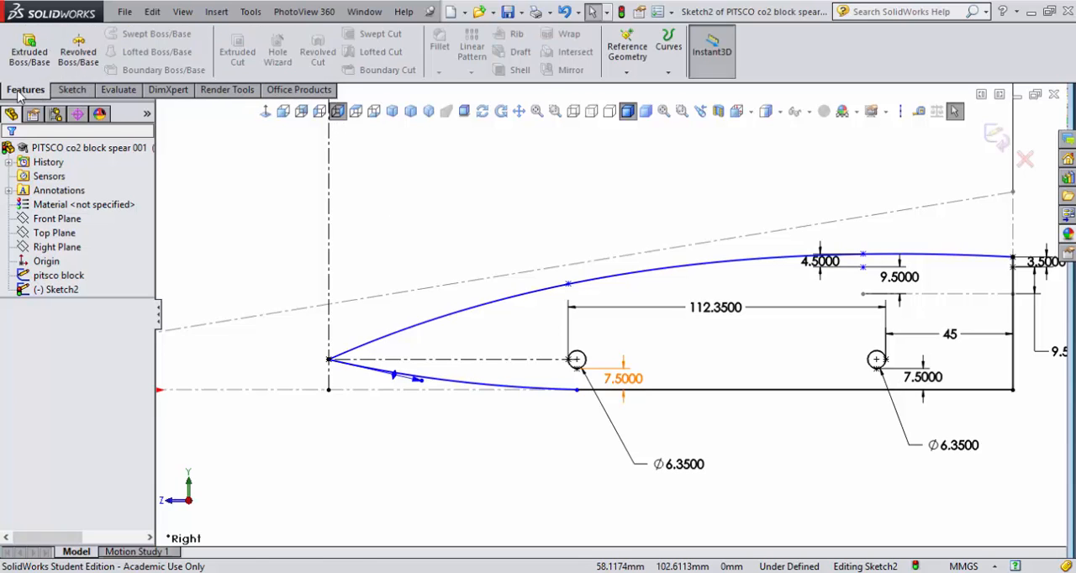
{"action": "left_click", "coordinate": [36, 56]}
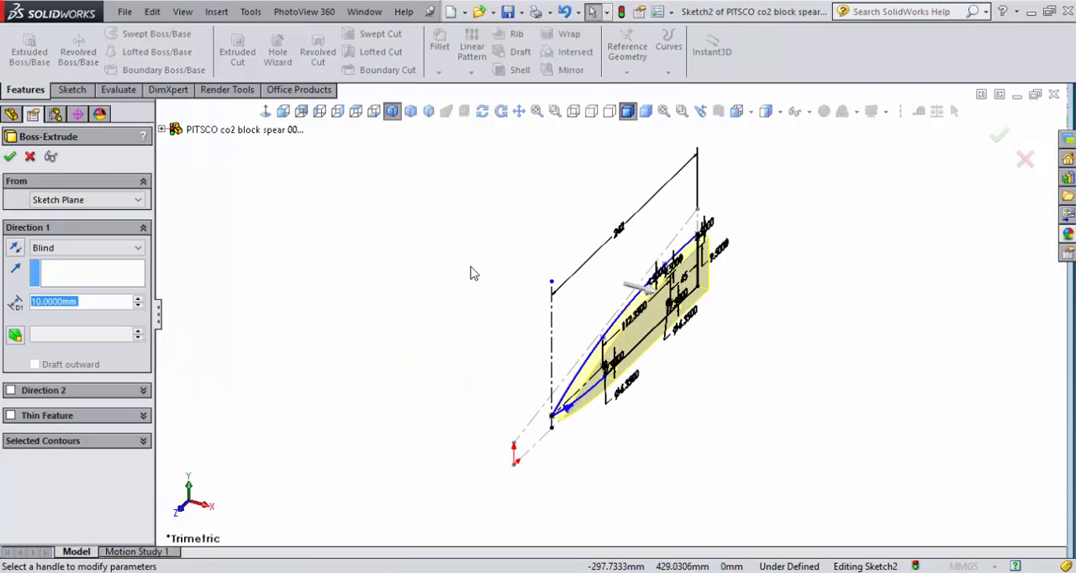
{"action": "scroll", "coordinate": [574, 380], "scroll_direction": "down", "scroll_amount": 5}
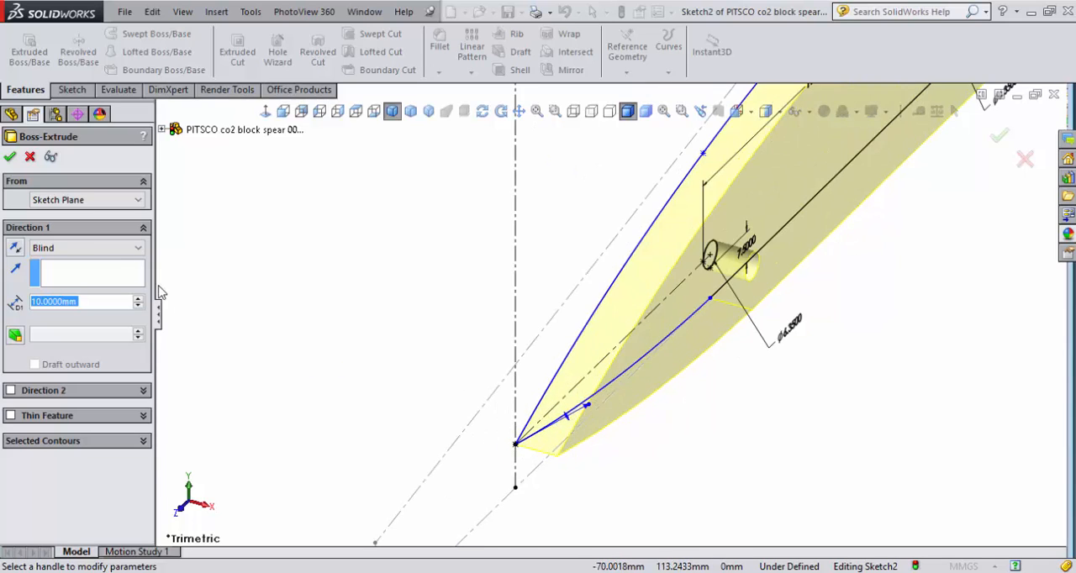
{"action": "left_click", "coordinate": [61, 243]}
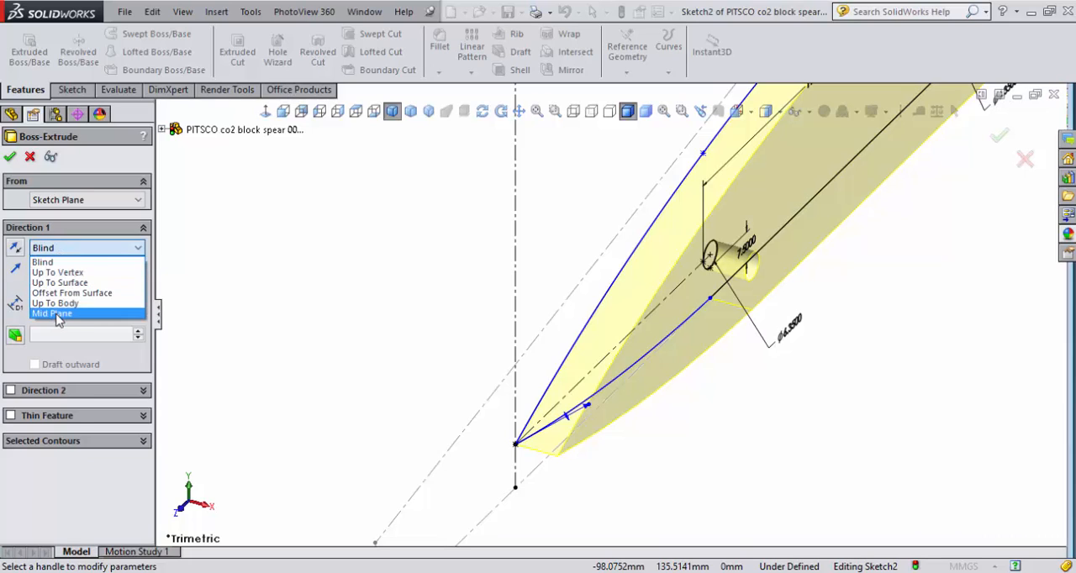
{"action": "left_click", "coordinate": [58, 316]}
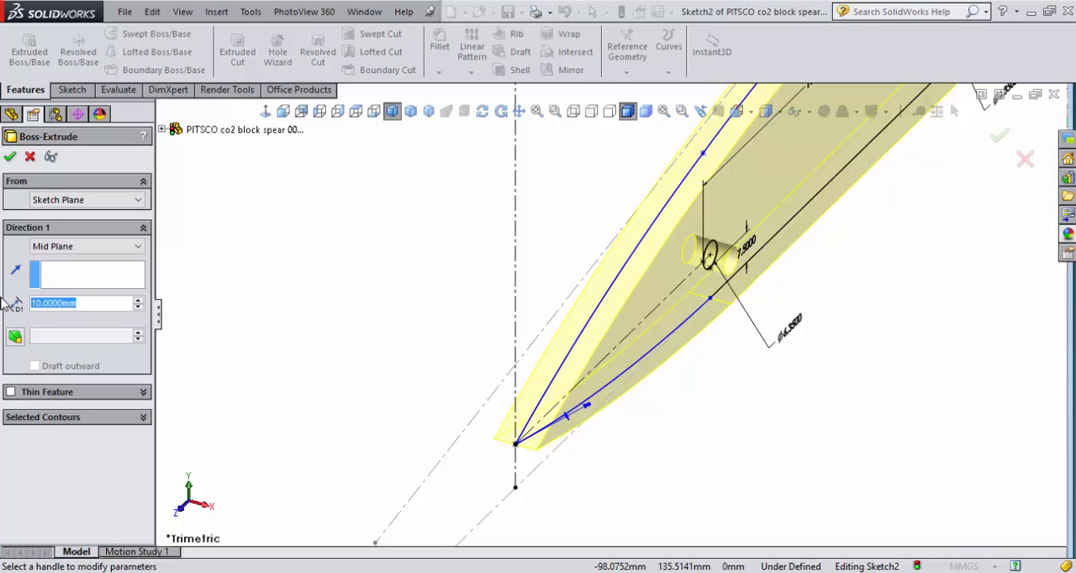
{"action": "key", "text": "Return"}
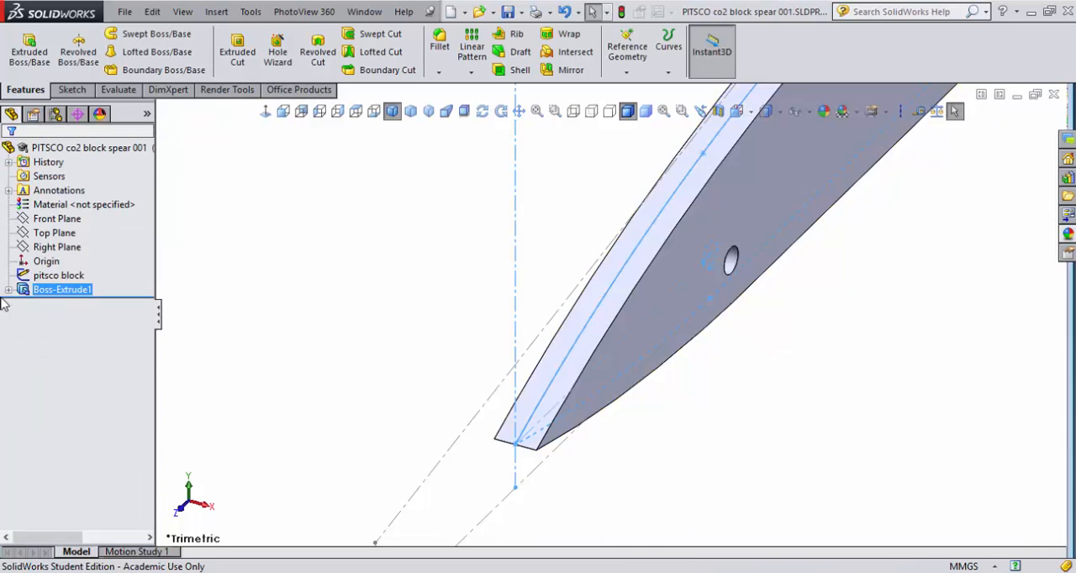
- Check the extruded body in the left and right side views, clear the selection, and save the part
{"action": "key", "text": "f"}
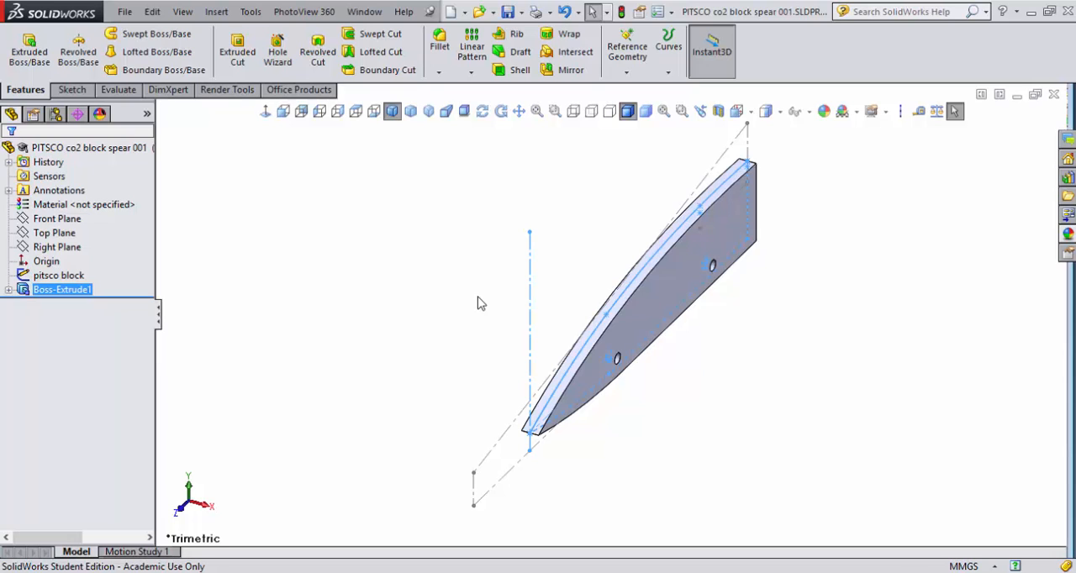
{"action": "key", "text": "ctrl+3"}
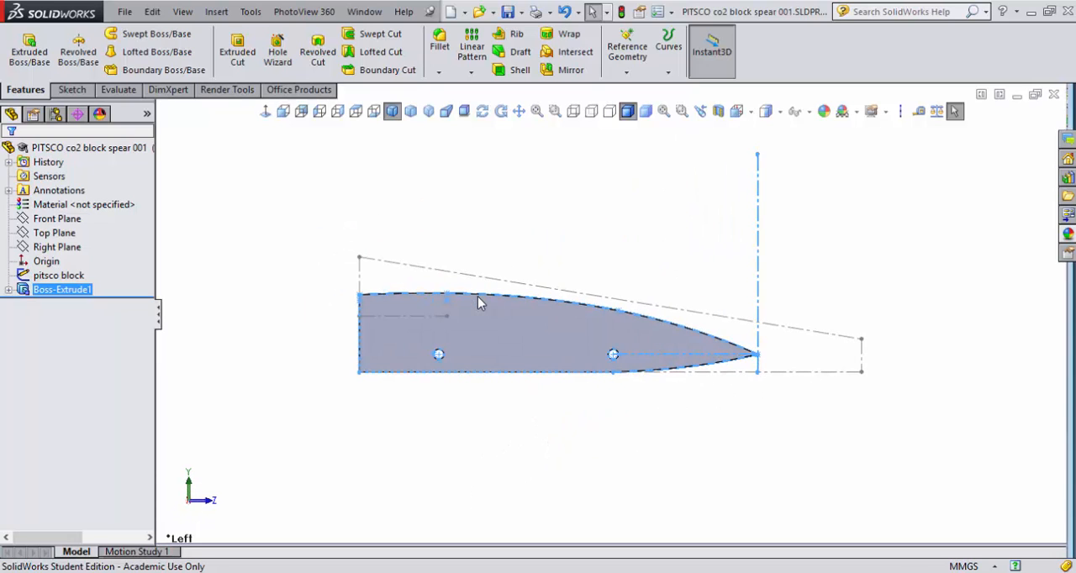
{"action": "key", "text": "ctrl+4"}
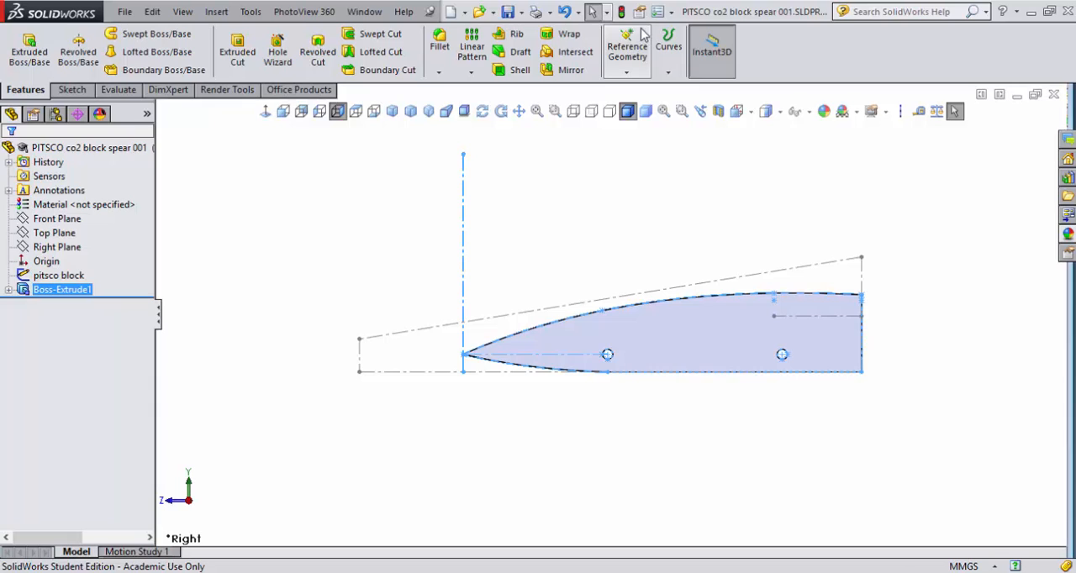
{"action": "key", "text": "Escape"}
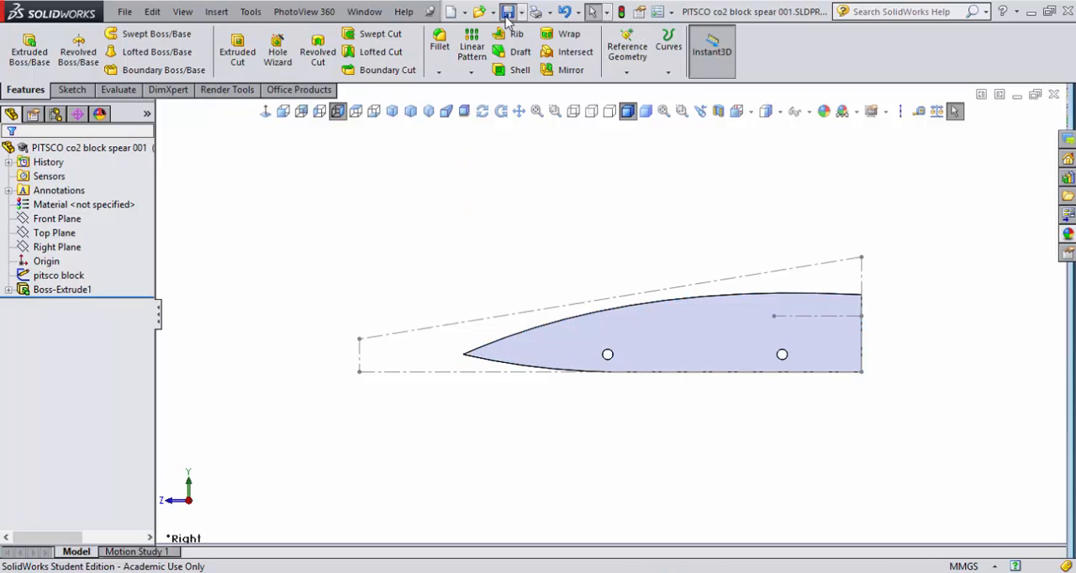
{"action": "left_click", "coordinate": [506, 13]}
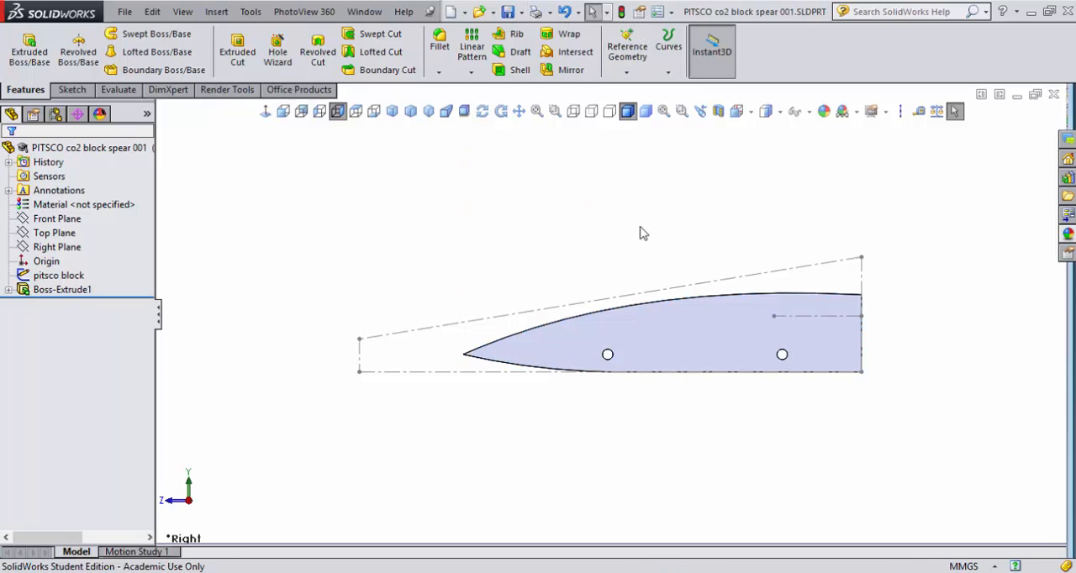